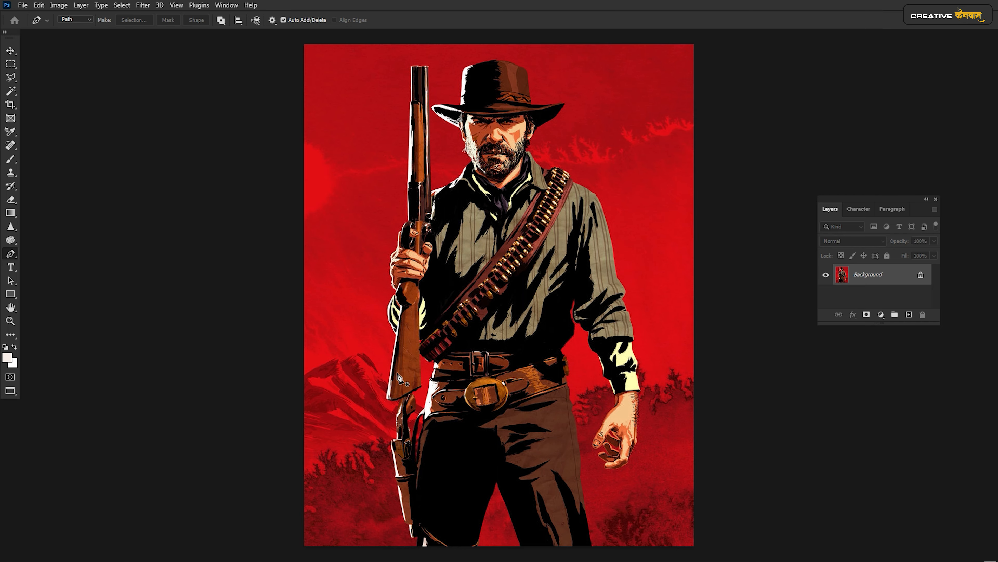
Start a path at the image's lower edge beside the leg and trace the outer edge of the holster upward
ctrl+click(433, 529)
drag(432, 531, 377, 470)
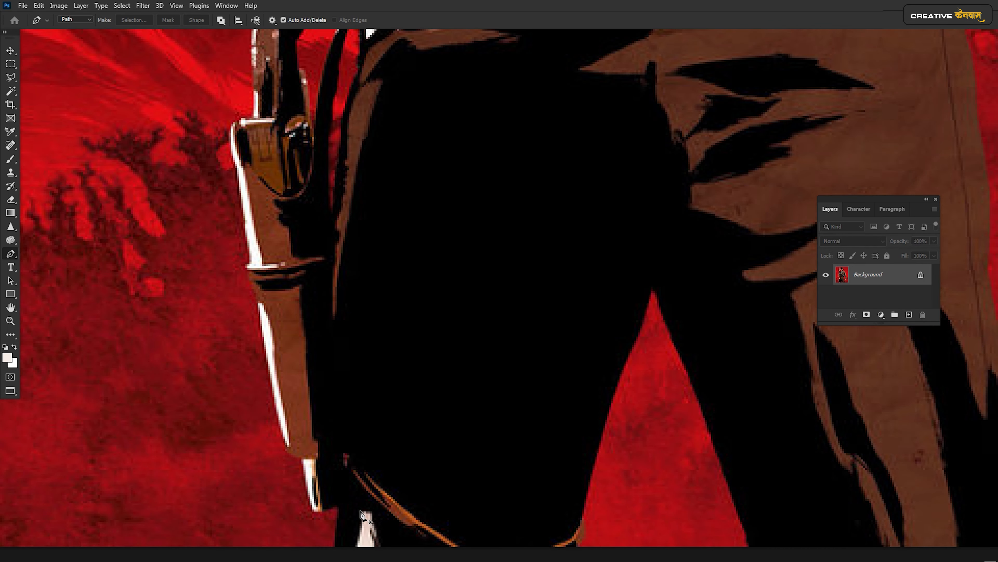
click(335, 551)
drag(339, 506, 343, 490)
alt+click(339, 506)
drag(307, 492, 305, 460)
drag(282, 436, 278, 463)
drag(258, 353, 253, 296)
drag(253, 295, 259, 418)
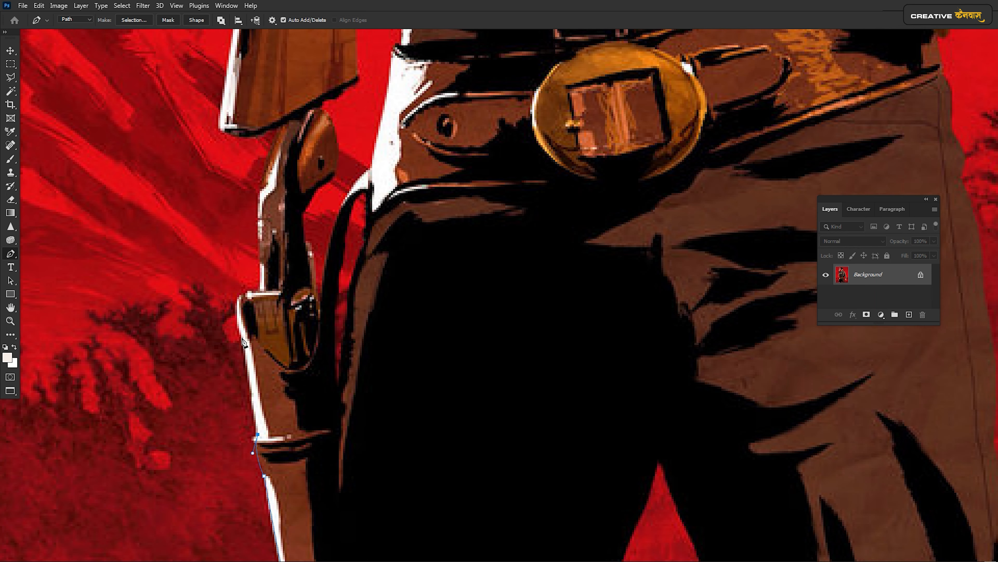
Continue the path around the holster's upper edge and along the revolver grip to the rifle butt
drag(237, 326, 229, 311)
alt+click(237, 326)
drag(258, 291, 234, 378)
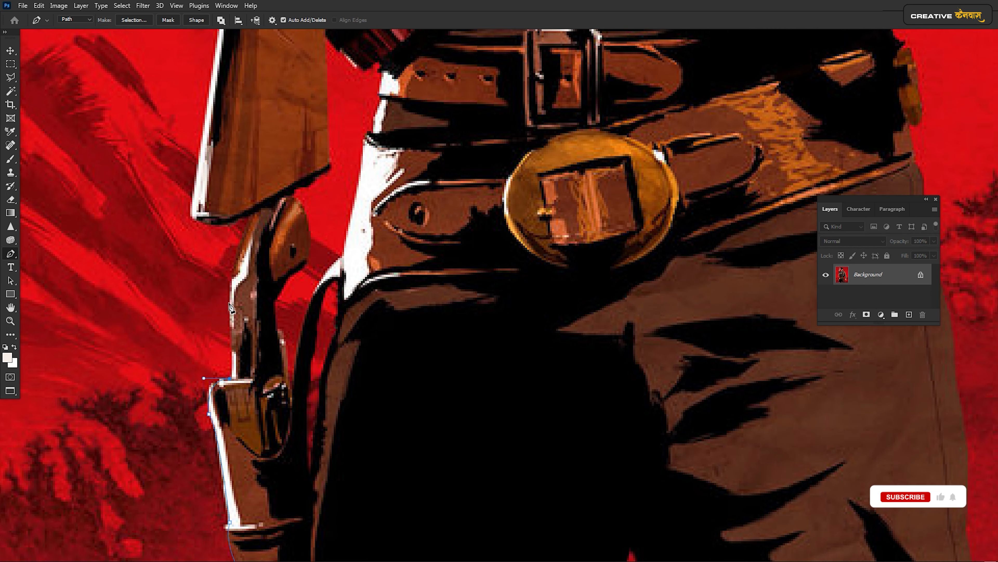
click(224, 219)
alt+click(229, 303)
drag(236, 264, 279, 184)
alt+click(236, 265)
alt+click(255, 215)
Trace the rifle butt and the outer edge of the stock up to the cuff behind it
drag(192, 205, 162, 449)
alt+click(193, 204)
click(202, 205)
drag(216, 239, 215, 377)
drag(163, 251, 161, 192)
alt+click(163, 251)
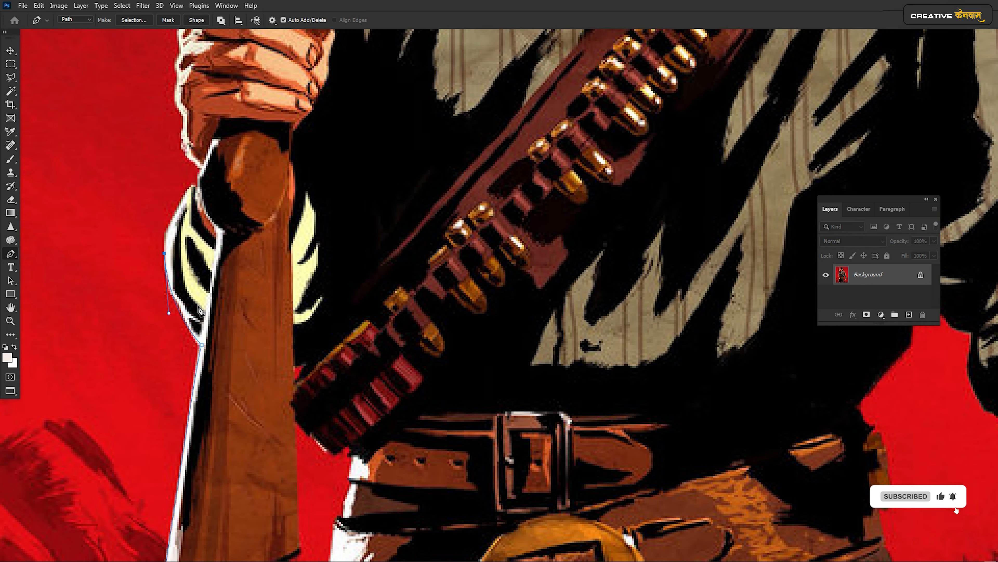
Extend the path around the cuff and the outer edge of the hand gripping the rifle, up to the raised finger
drag(199, 307, 192, 446)
drag(189, 324, 197, 400)
alt+click(190, 325)
click(195, 308)
drag(175, 373, 183, 403)
click(175, 365)
drag(179, 393, 195, 346)
alt+click(179, 392)
alt+click(193, 388)
drag(207, 356, 225, 361)
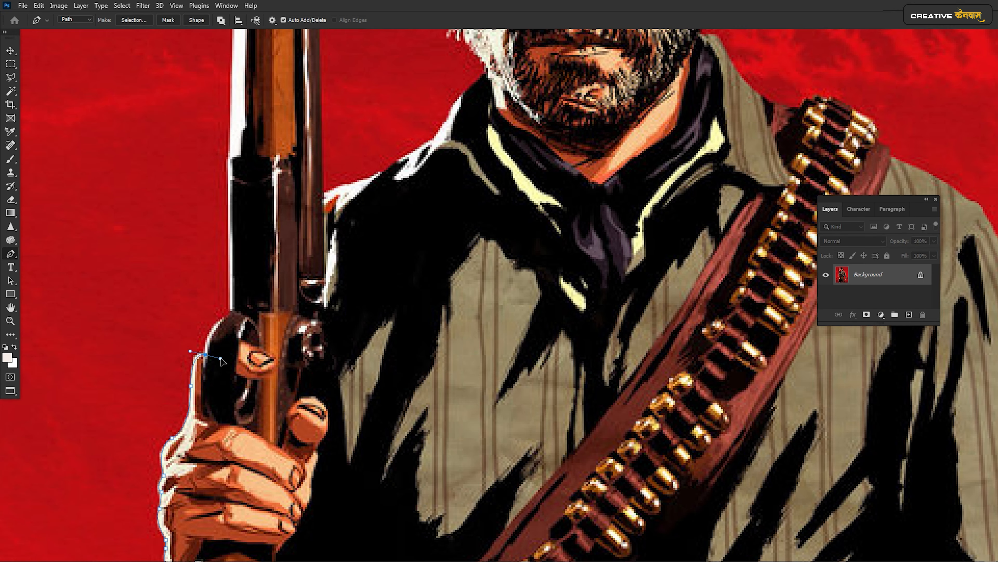
alt+click(208, 357)
Trace the rifle's lever loop and outer left edge up to the notch at the end of the wooden fore-end
drag(251, 399, 215, 496)
drag(198, 412, 228, 400)
alt+click(198, 412)
drag(200, 250, 182, 335)
drag(192, 193, 178, 243)
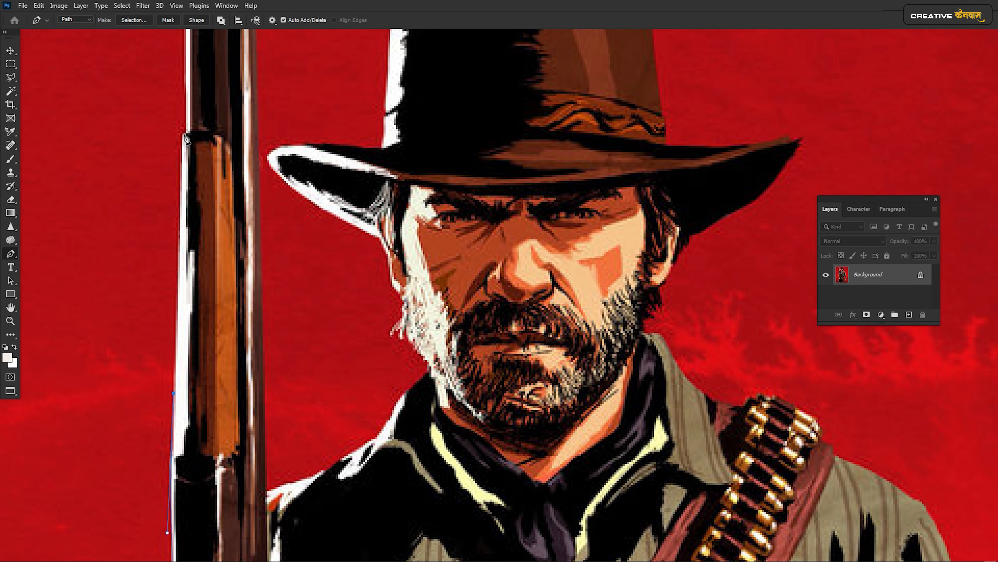
click(177, 138)
click(181, 136)
Take the path around the rifle's muzzle and down the barrel's inner edge to the shoulder
drag(201, 77, 169, 338)
click(148, 255)
click(219, 256)
drag(228, 444, 222, 128)
click(222, 399)
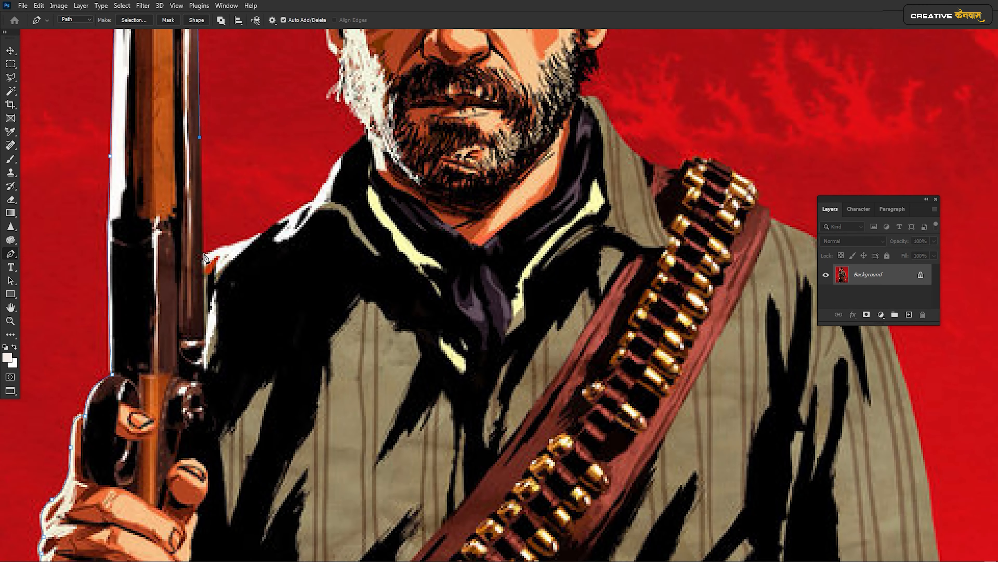
Trace the shoulder beside the rifle and the shirt collar up to the beard
click(226, 213)
drag(273, 222, 147, 405)
drag(129, 387, 217, 335)
drag(240, 293, 180, 398)
alt+click(214, 367)
Outline the beard tufts and the side of the face beside the rifle up to the hat brim
drag(213, 367, 166, 350)
alt+click(193, 335)
alt+click(189, 323)
alt+click(182, 323)
alt+click(172, 334)
drag(185, 313, 199, 303)
drag(174, 279, 179, 333)
alt+click(191, 340)
Trace the hat brim around its tip nearest the rifle and back to the base of the crown
drag(157, 307, 225, 338)
drag(157, 285, 187, 261)
alt+click(156, 285)
drag(242, 283, 309, 296)
alt+click(242, 283)
Trace the left side of the hat crown and the start of its curved top
drag(265, 266, 257, 244)
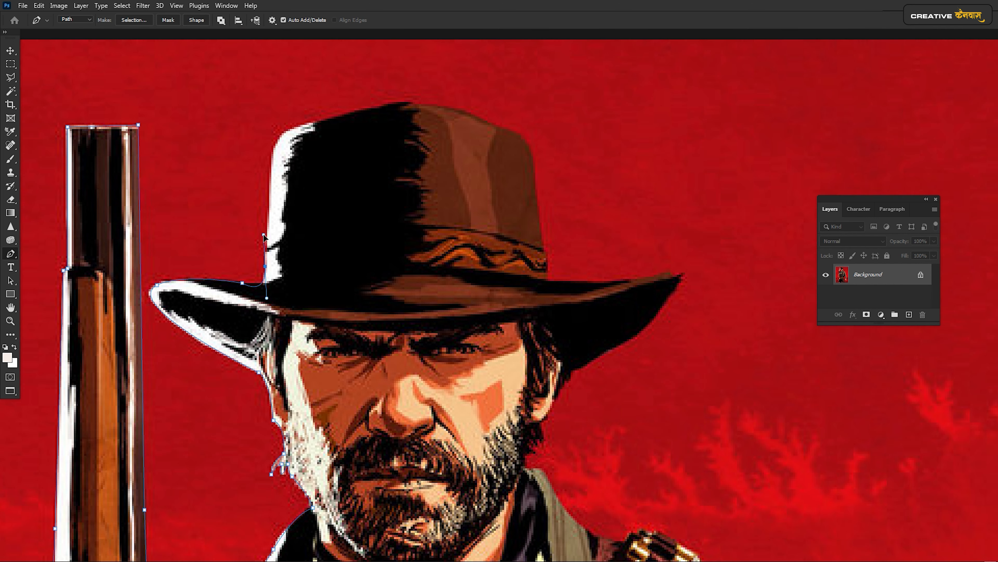
alt+click(265, 267)
drag(315, 265, 266, 368)
click(224, 261)
alt+click(268, 227)
drag(267, 227, 333, 206)
key(Up)
alt+click(311, 214)
Continue the path over the top of the hat crown and around its right shoulder
drag(385, 207, 446, 236)
alt+click(386, 207)
alt+click(438, 226)
drag(485, 272, 491, 314)
key(ctrl+z)
click(458, 232)
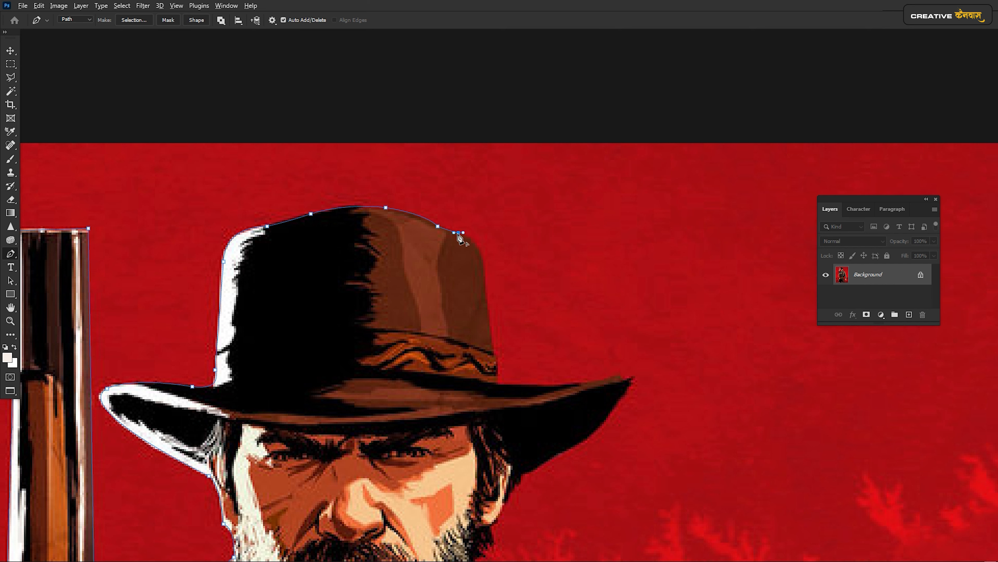
drag(485, 279, 484, 312)
alt+click(486, 279)
Trace down the crown's right side, out to the brim's pointed tip and back along its underside
drag(445, 349, 331, 238)
click(383, 244)
click(383, 273)
click(520, 263)
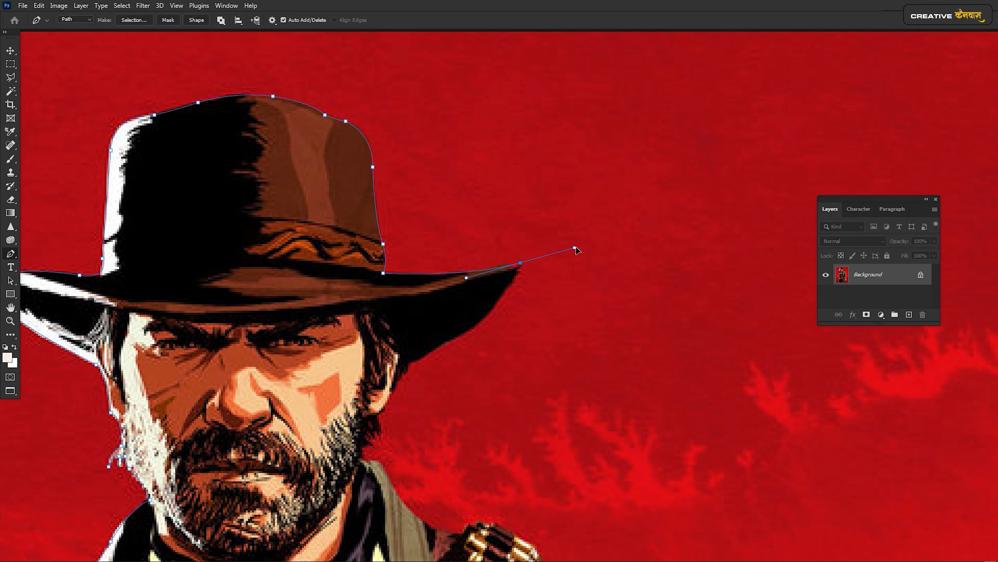
drag(454, 340, 399, 373)
alt+click(454, 339)
alt+click(411, 365)
Outline the ear, hair and beard on the right side of the face down to the shirt collar
click(402, 375)
click(379, 414)
click(347, 252)
drag(380, 416, 361, 312)
click(341, 250)
click(339, 256)
click(334, 254)
click(333, 259)
click(337, 262)
click(325, 265)
Trace the collar edge and the upper end of the cartridge bandolier on the shoulder
drag(358, 304, 203, 212)
alt+click(272, 258)
mouse_move(272, 259)
mouse_down()
mouse_move(311, 260)
mouse_move(289, 261)
mouse_up()
drag(296, 250, 311, 255)
alt+click(309, 251)
Trace the right shoulder and the outer edge of the upper sleeve down to the elbow
drag(346, 291, 195, 202)
click(215, 223)
drag(290, 264, 226, 31)
click(290, 391)
click(291, 409)
click(305, 411)
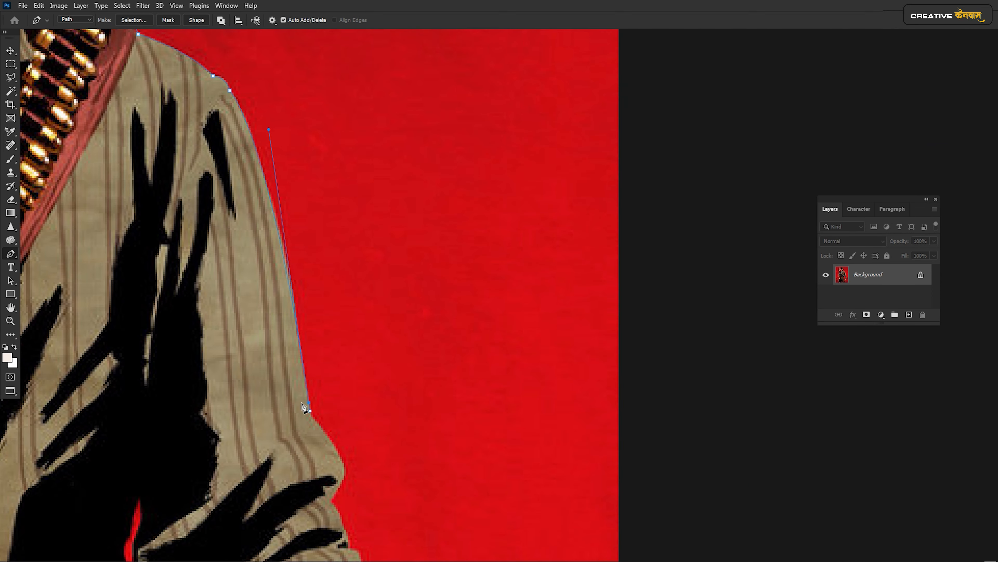
Follow the outer folds of the sleeve from the elbow down the rolled forearm section
drag(306, 411, 234, 188)
drag(208, 299, 218, 236)
drag(218, 236, 213, 256)
drag(229, 309, 207, 221)
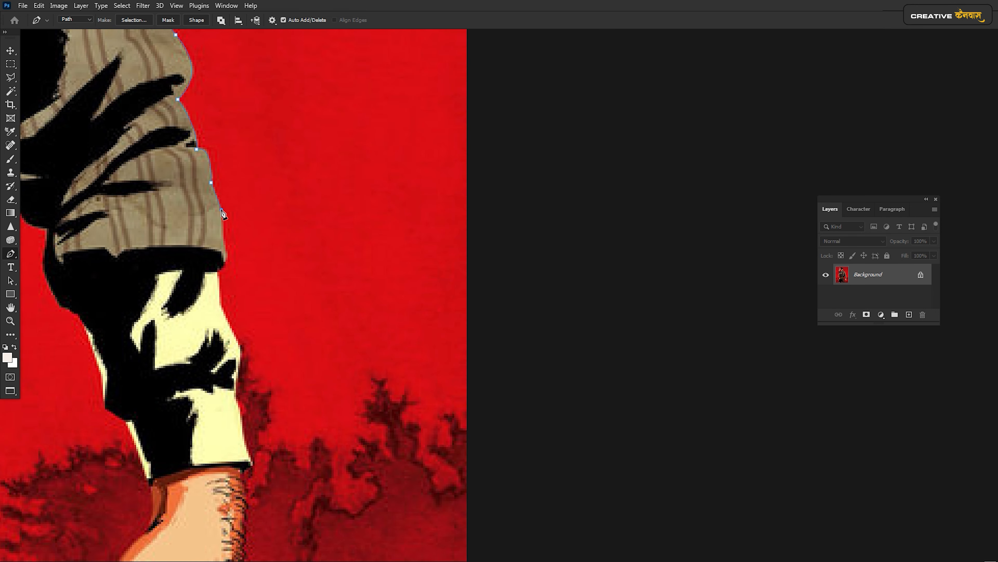
Trace the outer edge of the pale cuff down to the wrist
click(218, 271)
drag(220, 276, 155, 174)
click(153, 203)
drag(174, 257, 174, 270)
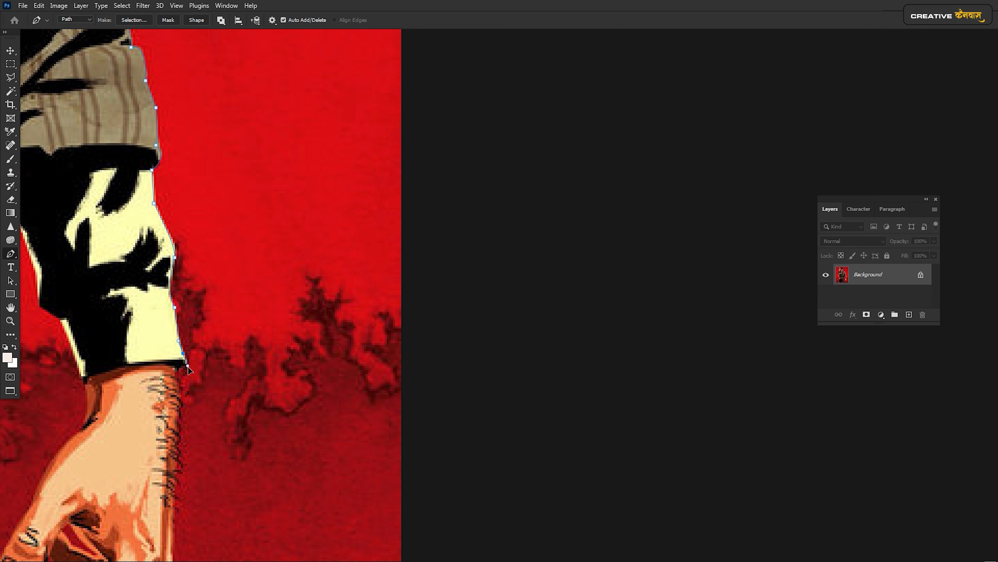
click(175, 373)
Trace the outer edge of the hanging hand from the wrist to the knuckles
drag(175, 374, 199, 154)
drag(197, 310, 196, 324)
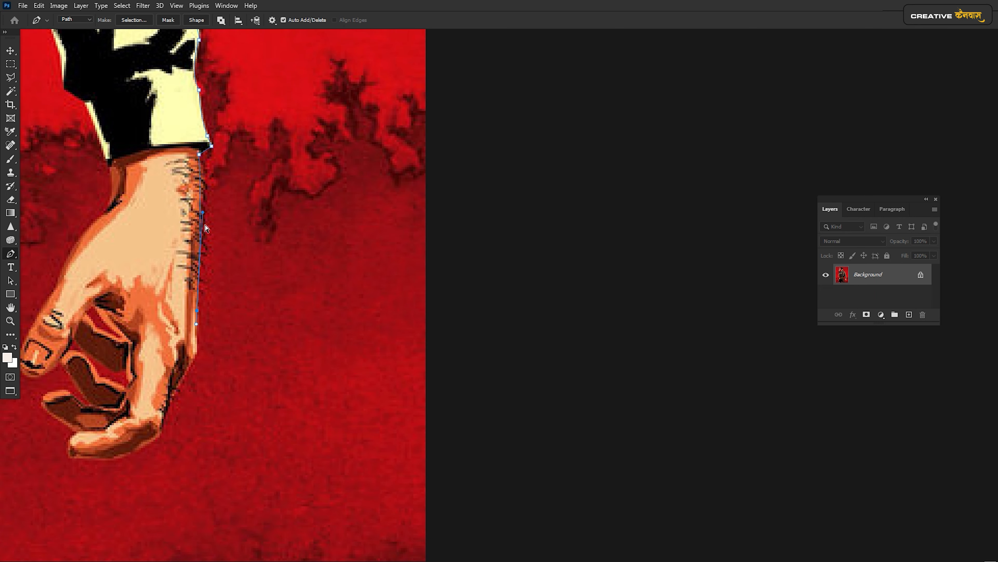
drag(192, 363, 274, 243)
alt+click(193, 362)
Outline the curled fingertips of the hanging hand with path points around each finger
drag(242, 313, 179, 307)
alt+click(242, 313)
alt+click(191, 340)
click(151, 338)
alt+click(159, 313)
drag(125, 276, 182, 286)
alt+click(126, 276)
alt+click(157, 279)
alt+click(174, 286)
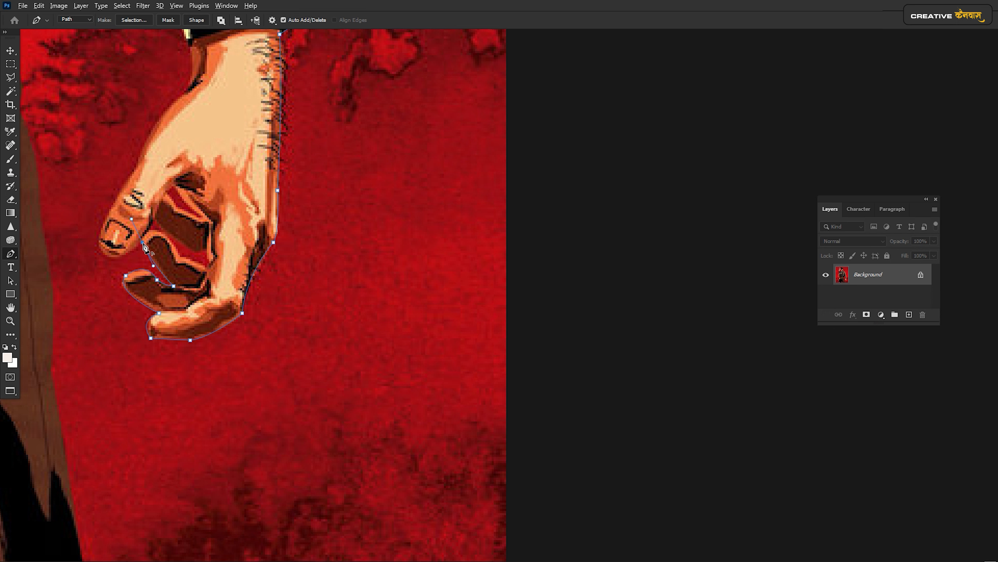
Trace the thumb and inner wrist, then the lower inner edge of the cuff
alt+click(143, 242)
drag(103, 252, 87, 240)
scroll(135, 236, up, 3)
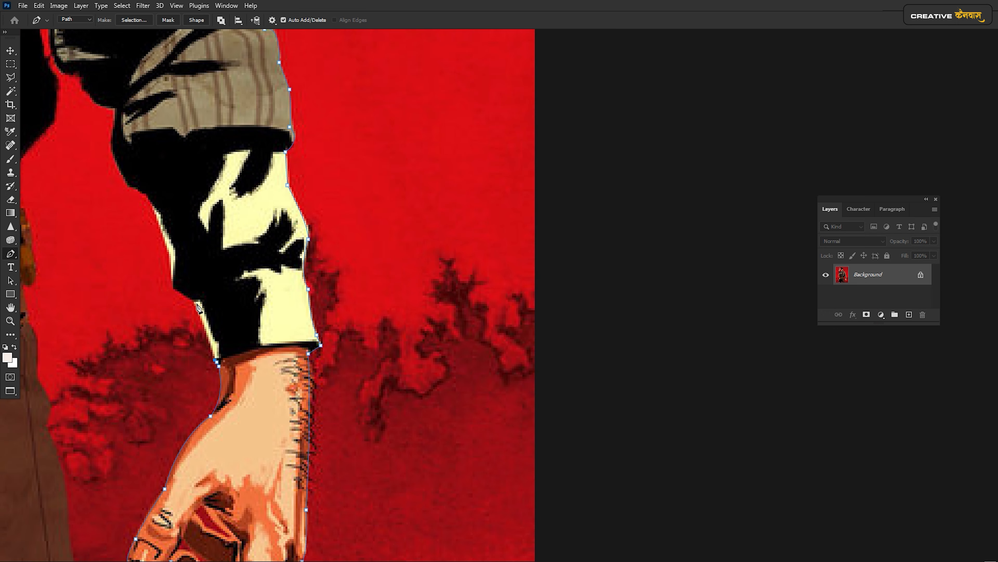
drag(192, 300, 186, 287)
alt+click(192, 299)
click(174, 288)
drag(151, 321, 257, 461)
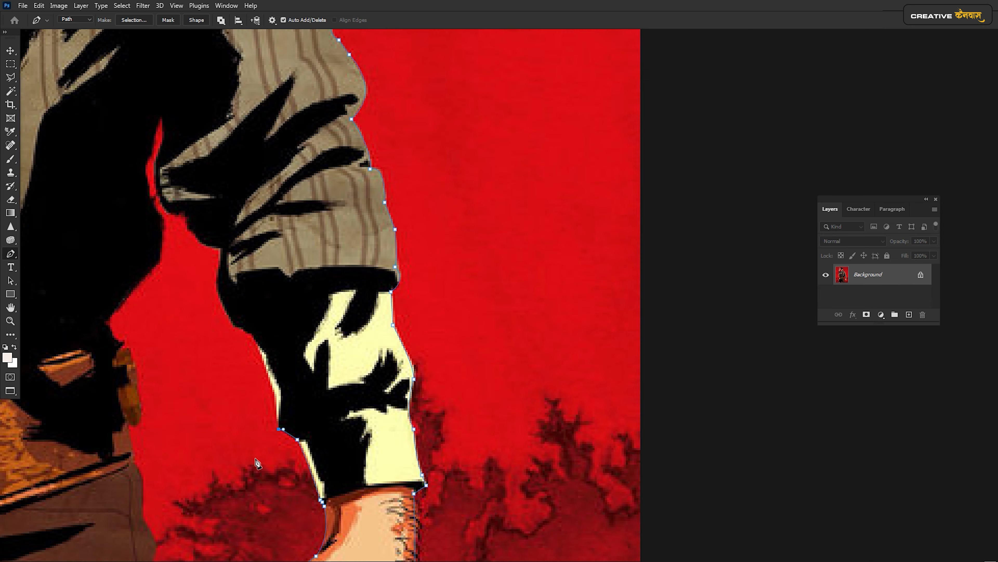
Trace the inner edge of the forearm up to the rolled shirt sleeve
drag(252, 335, 282, 375)
alt+click(252, 335)
drag(218, 271, 239, 333)
alt+click(218, 271)
click(220, 250)
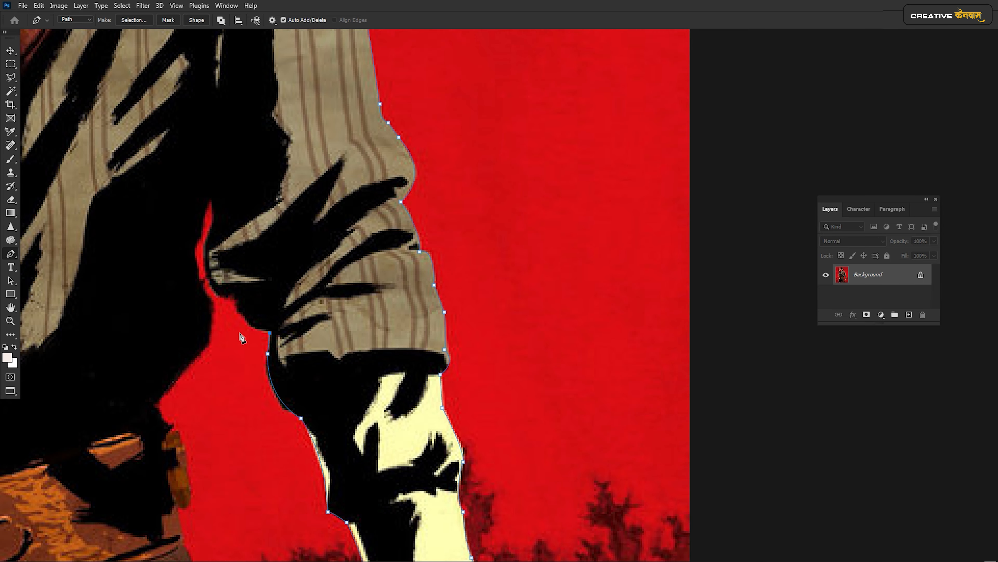
Follow the underside of the sleeve and outline the narrow background gap between the arm and torso
drag(232, 297, 198, 241)
drag(212, 227, 186, 255)
alt+click(211, 227)
click(212, 200)
alt+click(193, 250)
Trace the side of the shirt from the gap beside the arm down to the waist and belt
drag(213, 300, 231, 313)
alt+click(213, 299)
click(207, 345)
drag(206, 384, 275, 284)
drag(226, 306, 222, 320)
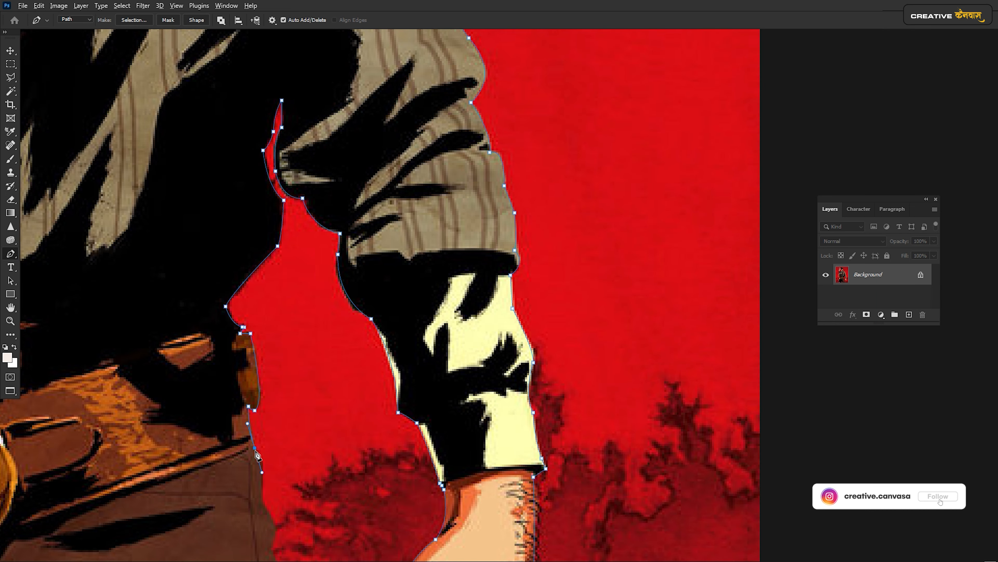
Trace the outer edge of the trousers from below the belt down the thigh with curved Pen tool segments
drag(331, 461, 357, 92)
alt+click(287, 134)
drag(288, 134, 277, 205)
alt+click(294, 179)
drag(259, 247, 192, 170)
drag(251, 213, 242, 274)
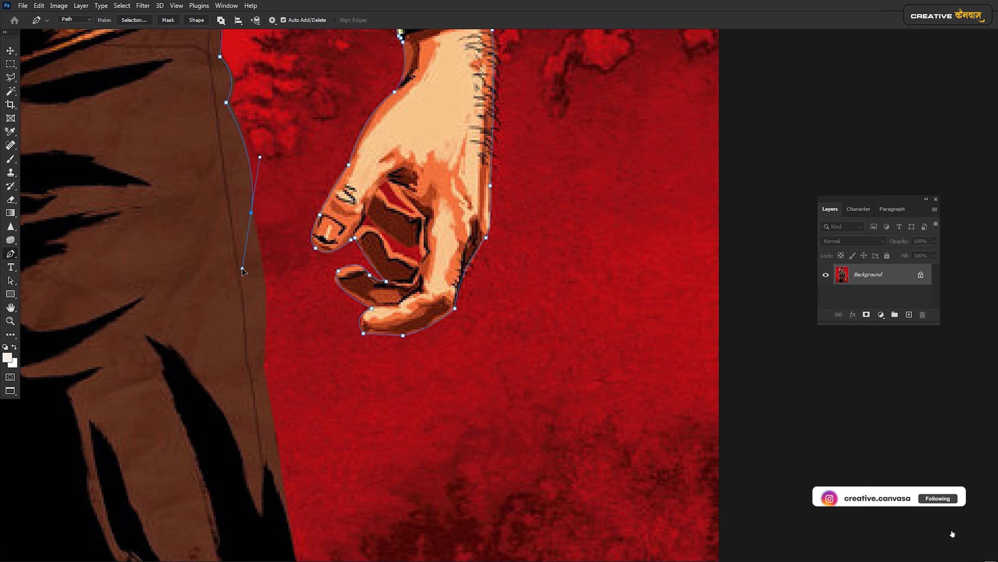
alt+click(251, 213)
drag(262, 362, 251, 436)
alt+click(261, 362)
Take the path past the trouser leg's lower end, run it just below the image edge and back to the holster side
drag(301, 461, 256, 149)
click(263, 340)
drag(172, 375, 873, 386)
click(267, 352)
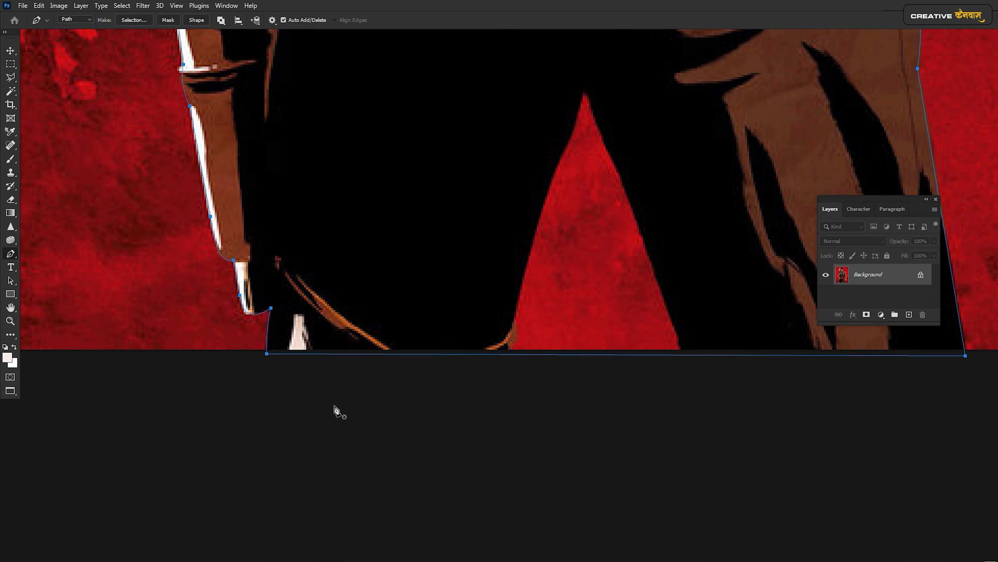
Convert the finished path around the cowboy into a selection
key(ctrl+minus)
key(ctrl+minus)
key(ctrl+minus)
key(ctrl+minus)
key(z)
key(ctrl+0)
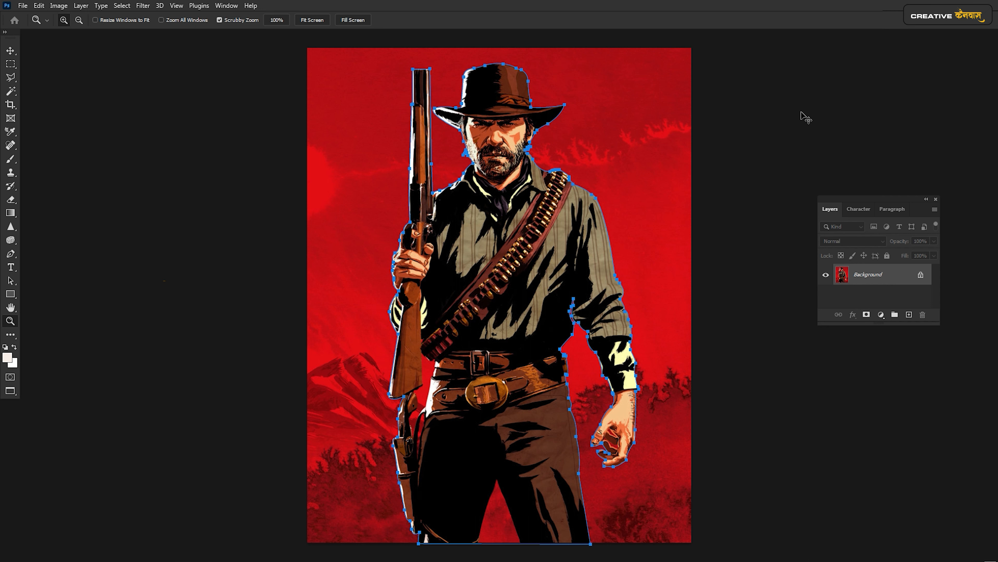
key(ctrl+Return)
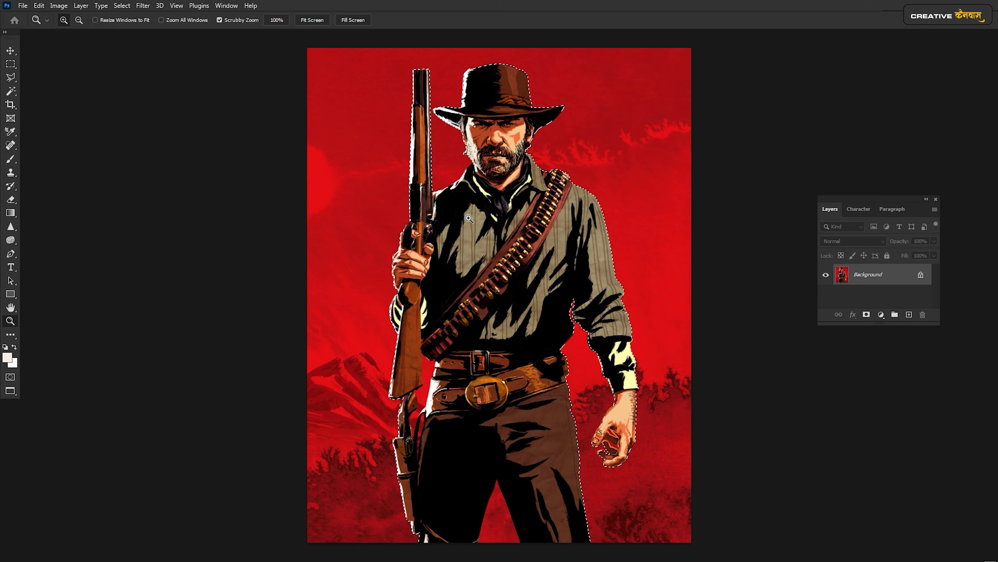
Unlock the Background layer so it becomes a regular layer
drag(431, 185, 397, 302)
scroll(437, 185, up, 3)
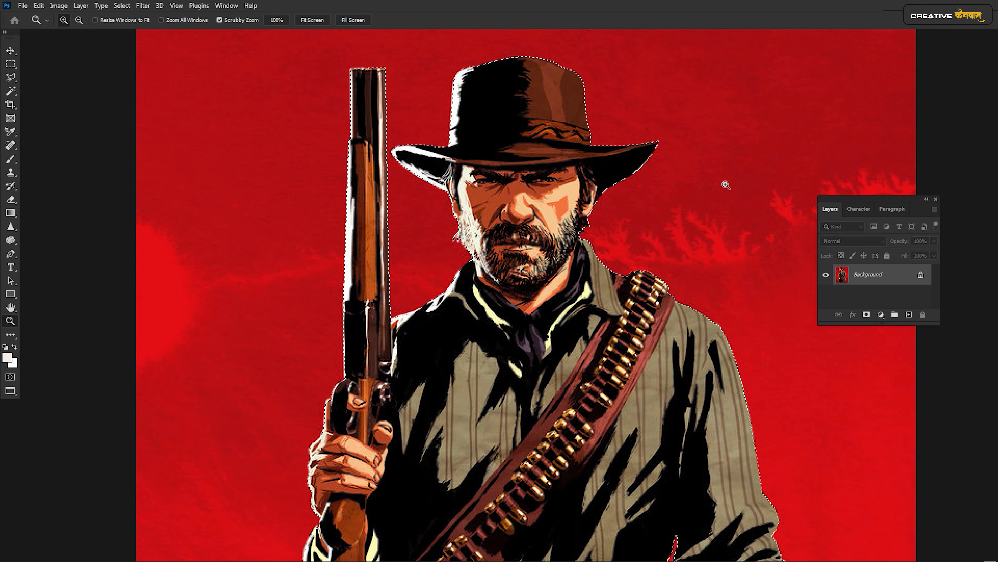
key(ctrl+minus)
drag(566, 393, 544, 279)
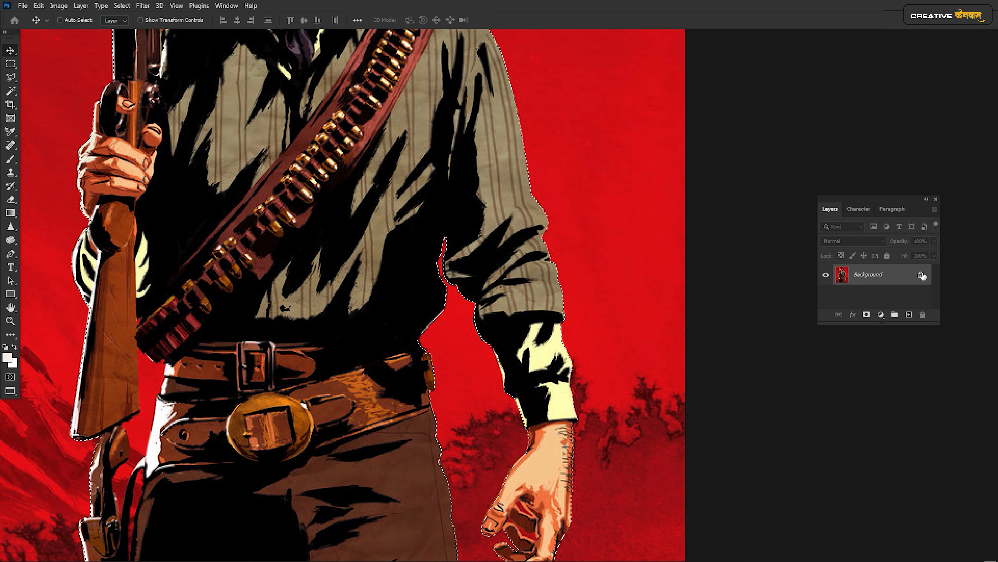
click(922, 276)
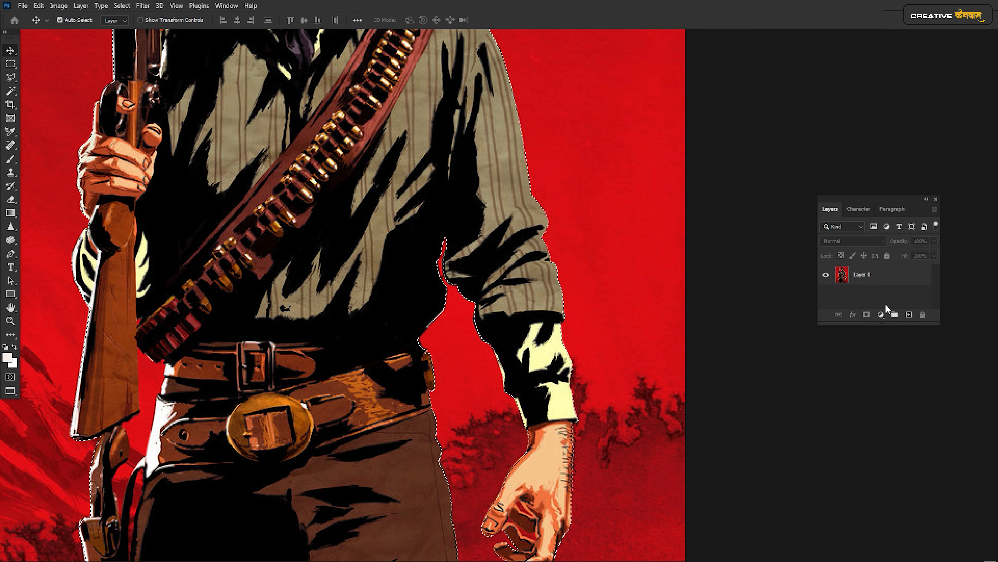
key(ctrl+0)
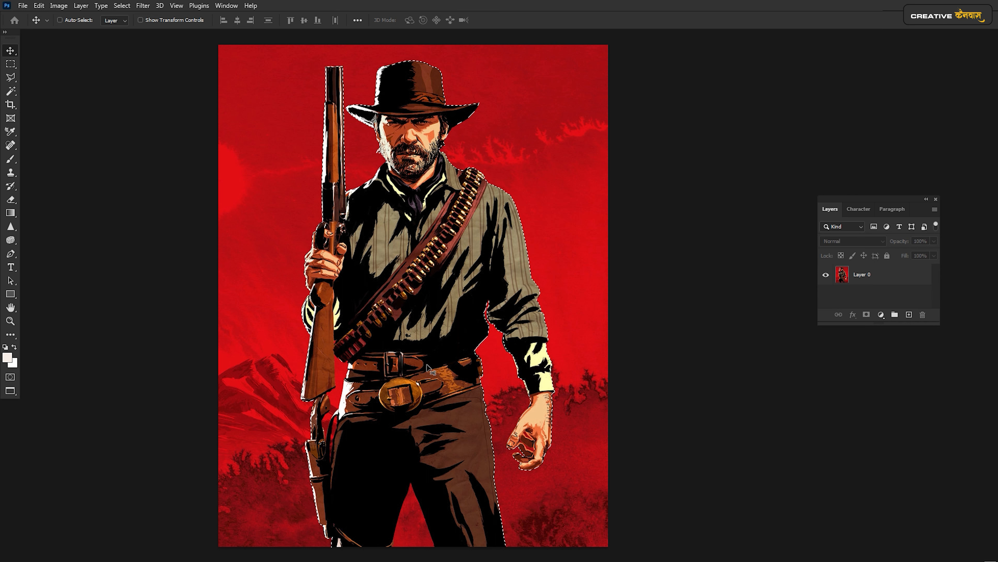
Copy the selected cowboy from Layer 0 to a new layer and hide the original layer
click(885, 269)
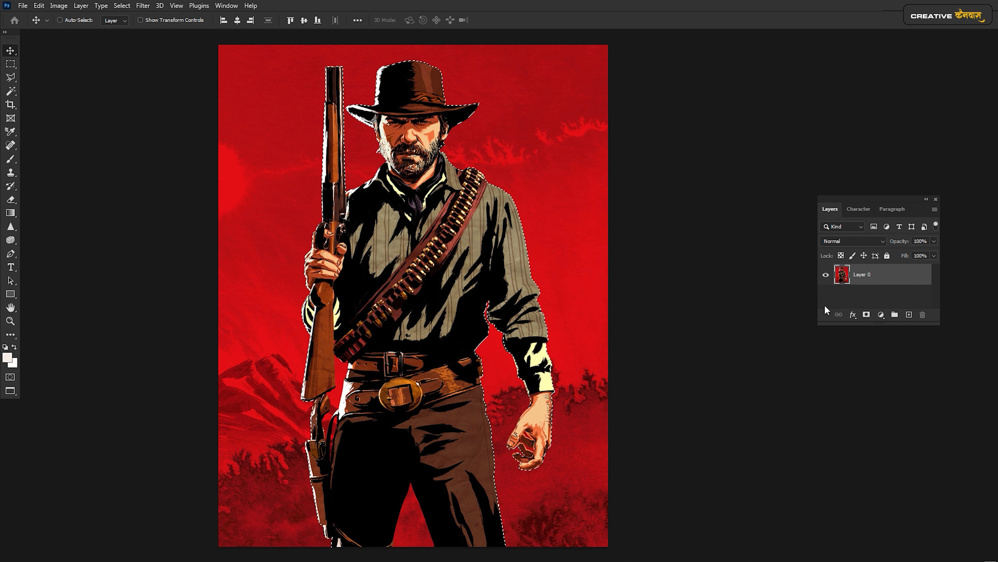
key(ctrl)
key(ctrl+j)
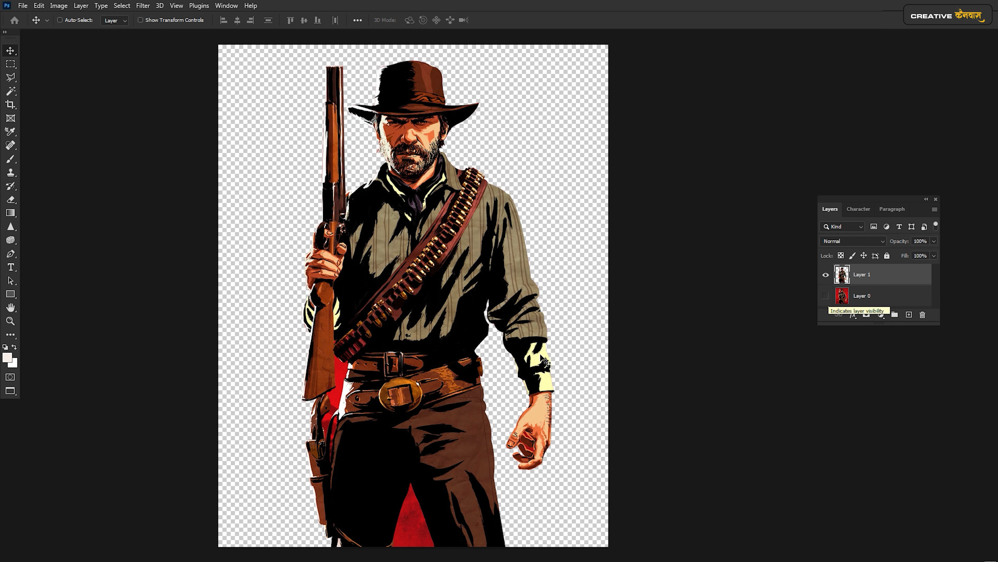
key(ctrl+minus)
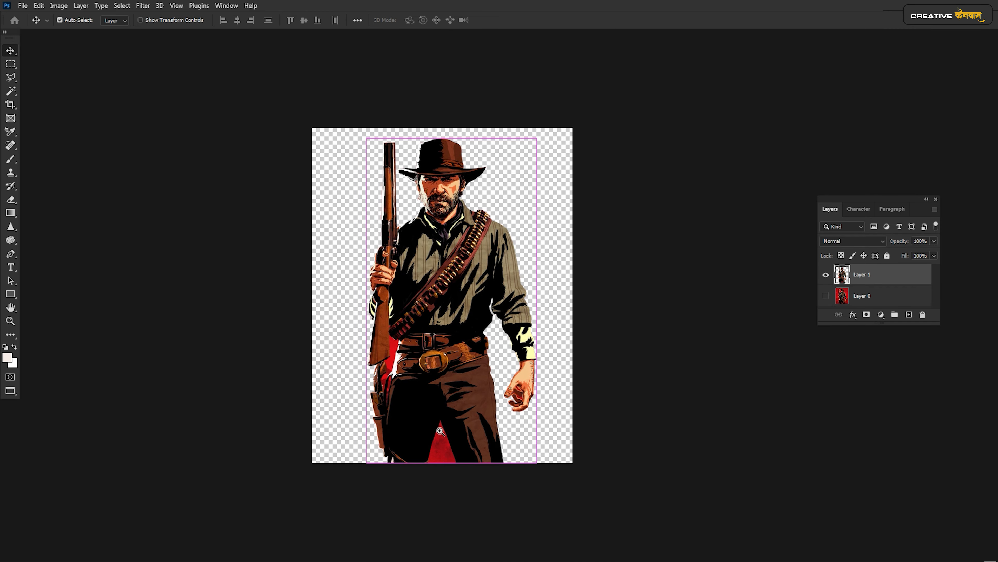
scroll(452, 456, up, 4)
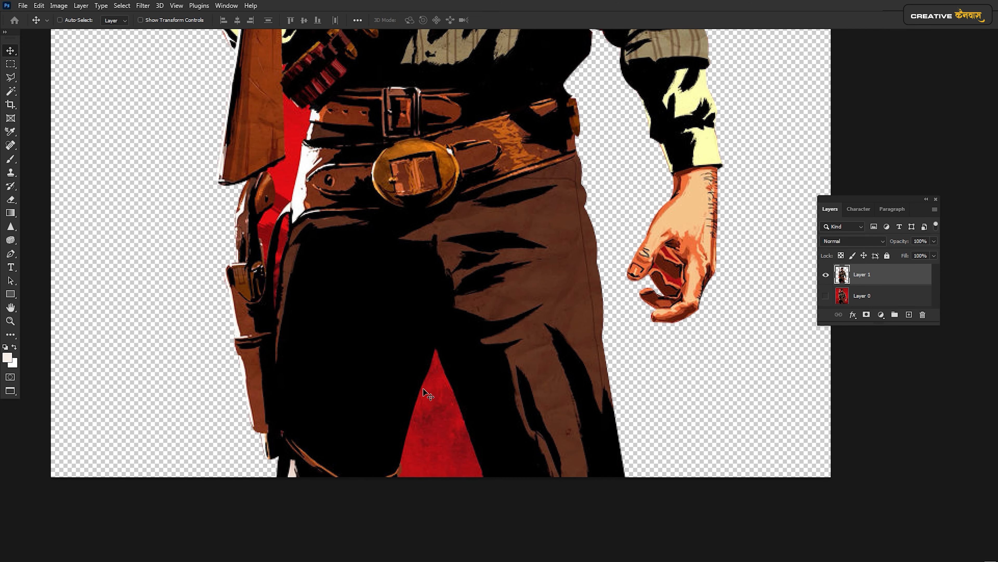
scroll(330, 319, up, 5)
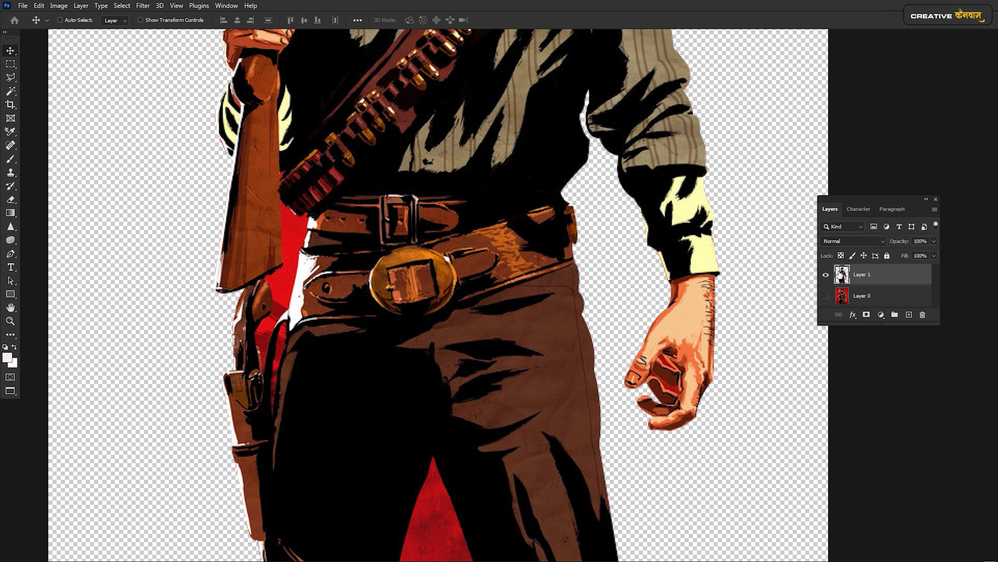
click(825, 275)
click(826, 275)
Outline the small red gap between the rifle stock and the upper edge of the cartridge belt with the Pen tool
click(13, 255)
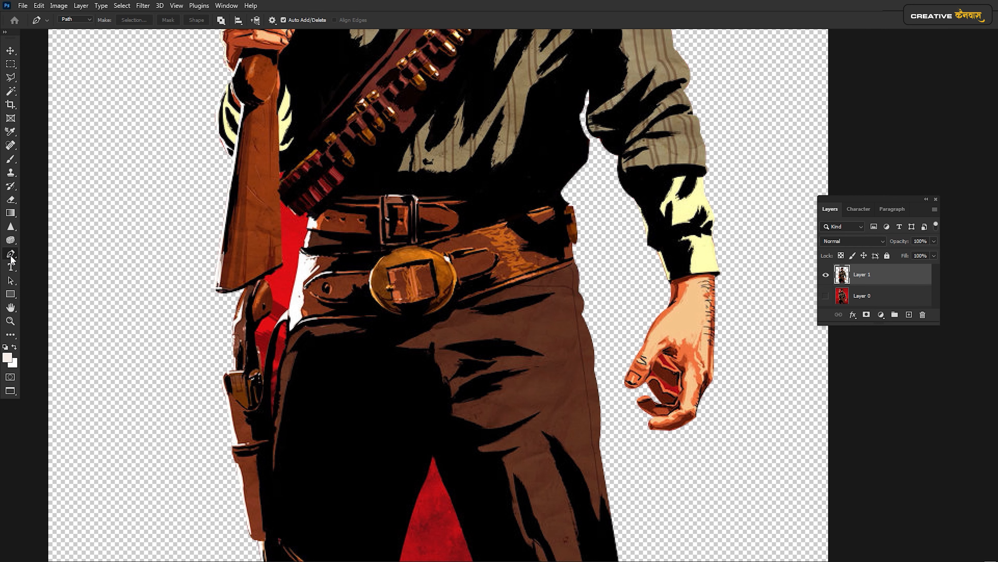
ctrl+click(310, 209)
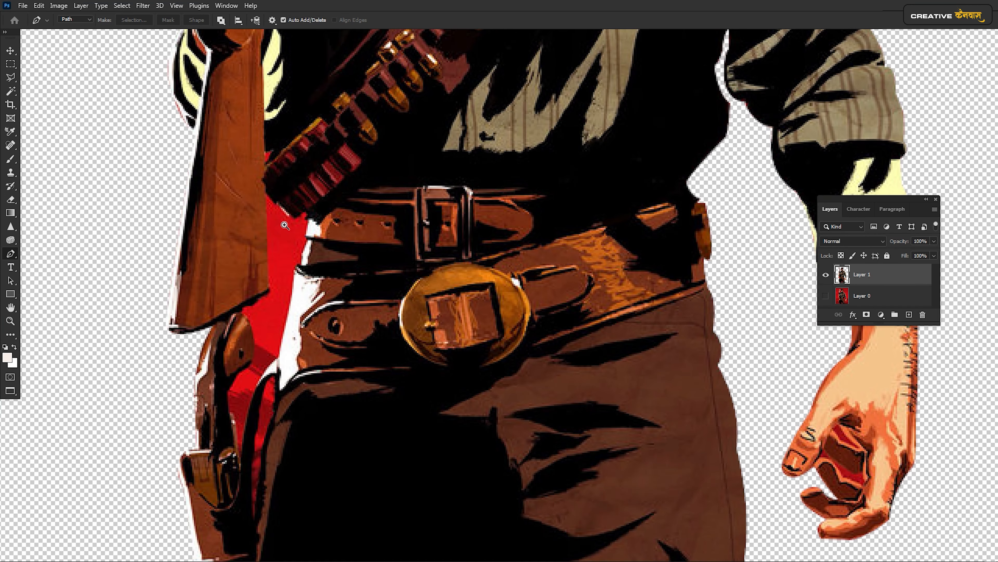
ctrl+click(285, 225)
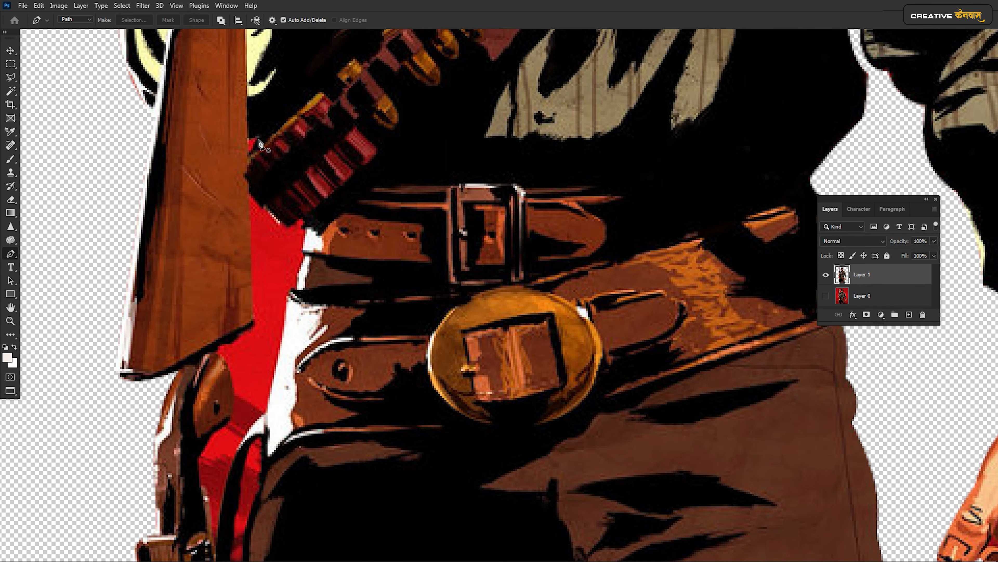
click(257, 141)
click(249, 152)
click(247, 140)
click(258, 140)
Start a path around the red area beside the rifle stock, tracing the cartridge belt's lower end and the upper waist belt's edge
click(249, 192)
click(301, 217)
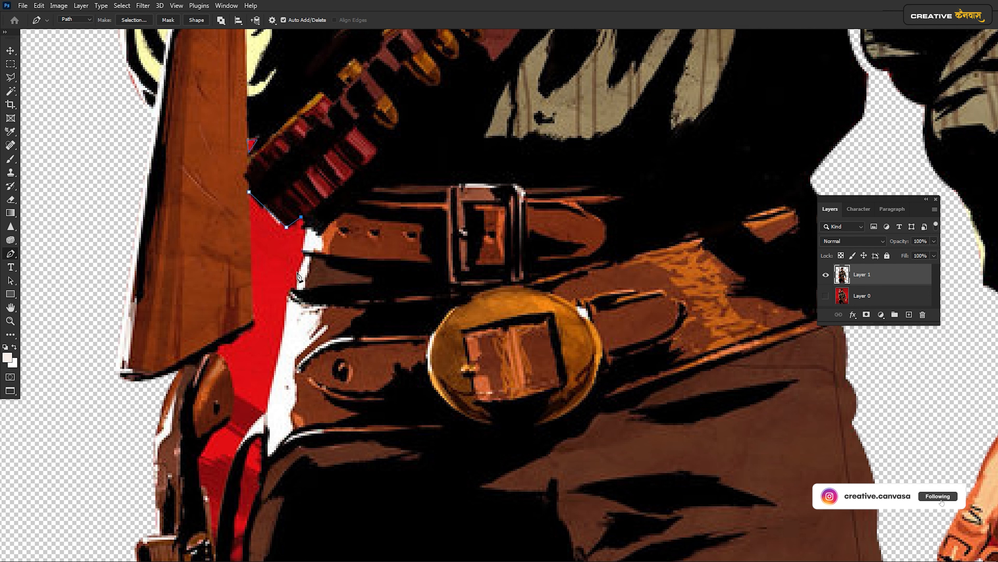
drag(301, 251, 290, 268)
alt+click(301, 250)
click(303, 254)
click(299, 271)
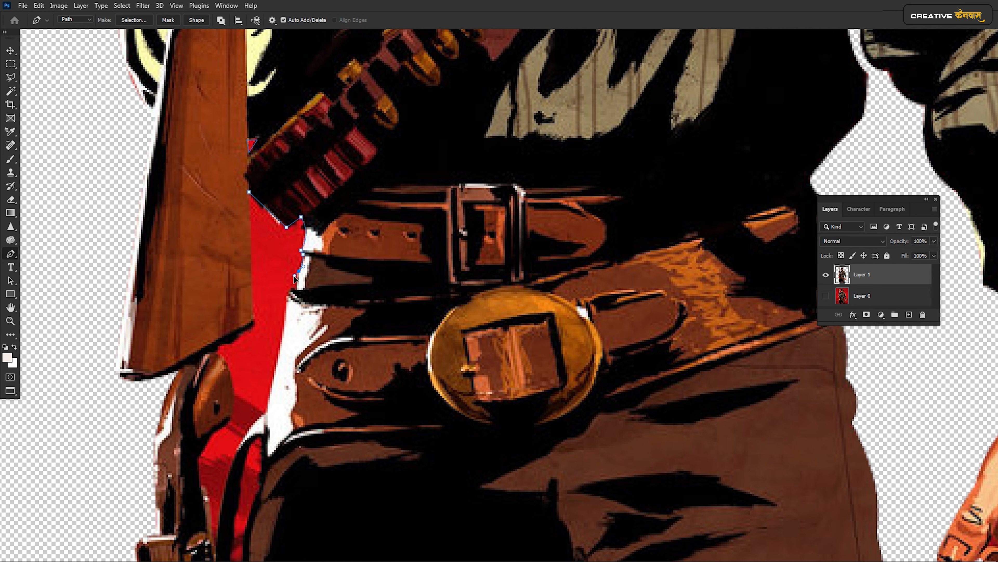
click(297, 288)
click(291, 290)
Continue the path down the white edge beside the buckled belts to the top of the black strap
drag(319, 309, 340, 230)
drag(303, 259, 296, 294)
alt+click(303, 260)
click(286, 334)
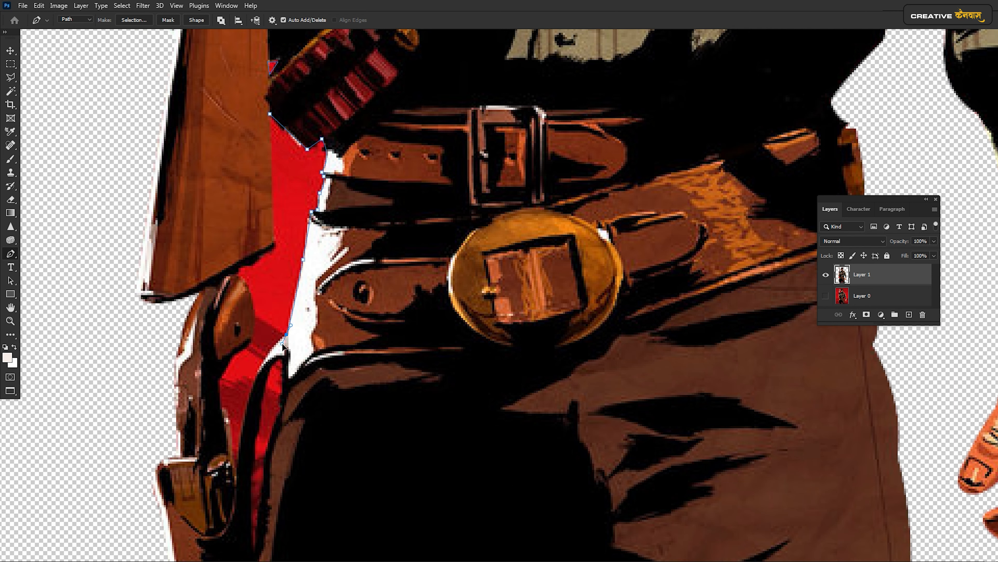
click(256, 315)
click(234, 273)
click(274, 247)
drag(348, 422, 361, 323)
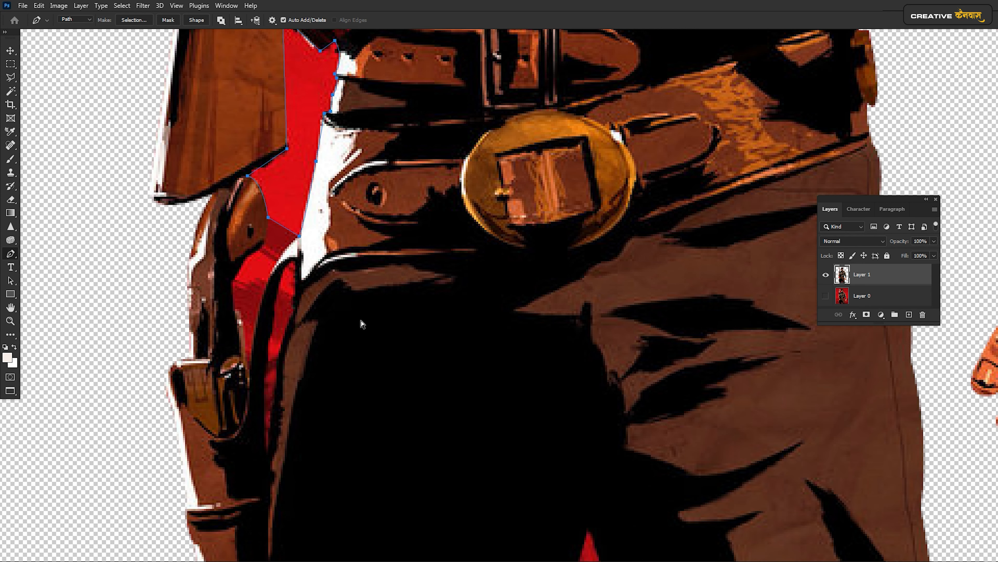
key(ctrl+z)
key(ctrl+z)
key(ctrl+z)
key(ctrl+z)
Extend the path around the red gap beside the black strap and up the lower inner edge of the holster
drag(250, 369, 247, 392)
drag(252, 349, 264, 255)
alt+click(250, 370)
key(ctrl+z)
drag(234, 312, 223, 310)
click(247, 361)
Trace the holster's inner edge up around its rounded top and on to the lower corner of the rifle stock
alt+click(235, 310)
drag(235, 276, 243, 264)
click(264, 244)
drag(248, 175, 254, 351)
alt+click(248, 176)
click(288, 149)
click(248, 164)
Outline the narrow red gap between the black strap and the trouser leg as a separate closed path
drag(270, 521, 253, 344)
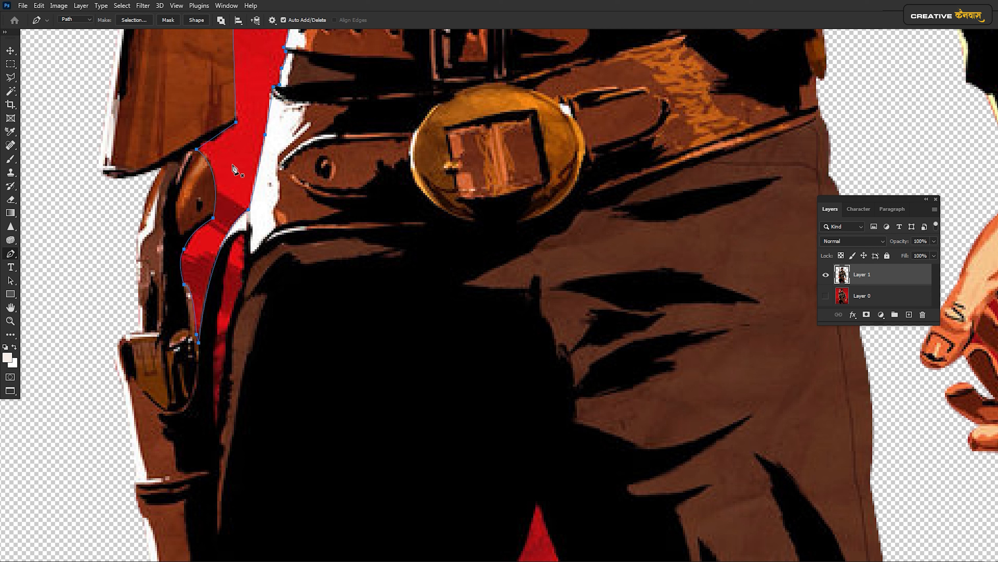
click(244, 235)
click(244, 270)
drag(245, 282, 256, 288)
alt+click(245, 282)
click(218, 426)
drag(226, 353, 268, 236)
alt+click(213, 341)
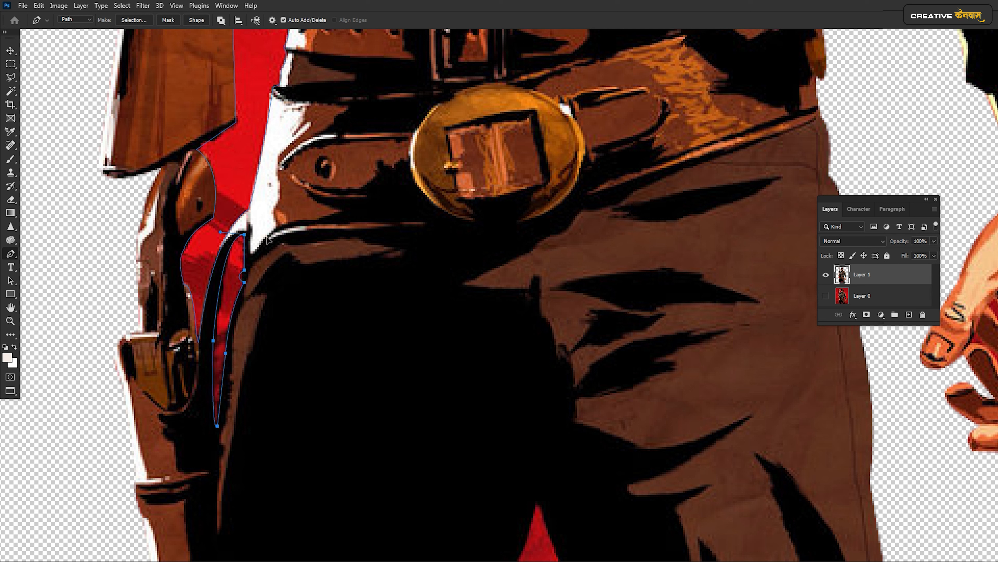
Outline the triangular red gap between the legs with a closed path extending slightly below the image edge
drag(543, 506, 324, 217)
click(317, 214)
drag(288, 295, 272, 314)
alt+click(287, 295)
drag(263, 383, 257, 408)
drag(248, 445, 245, 466)
drag(242, 478, 228, 495)
click(417, 474)
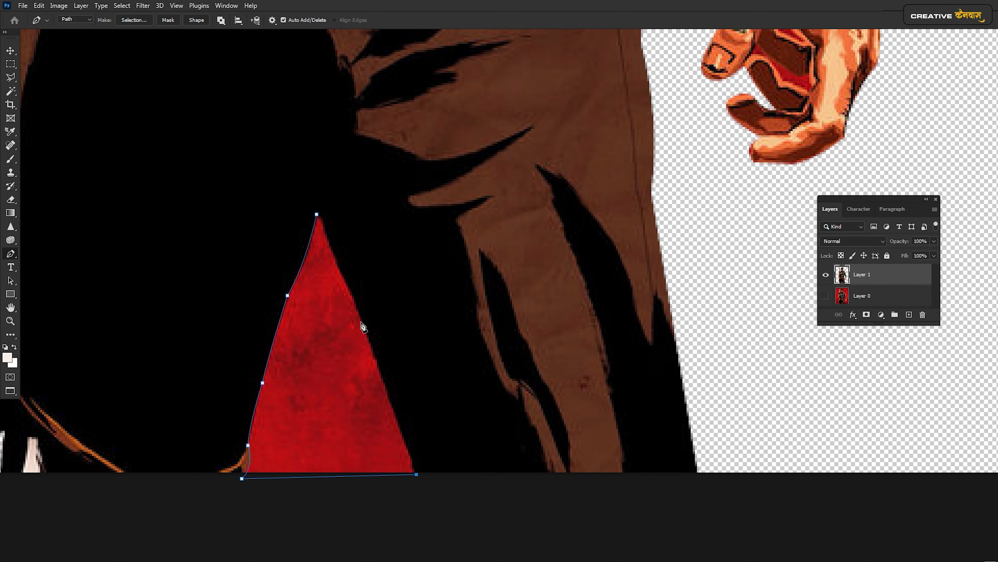
drag(361, 319, 345, 279)
drag(317, 214, 320, 208)
Outline the red gaps between the fingers of the lowered hand with the Pen tool
key(ctrl+0)
mouse_move(619, 442)
mouse_down()
mouse_move(428, 328)
mouse_move(427, 312)
mouse_up()
click(381, 264)
click(381, 264)
click(358, 303)
click(350, 319)
drag(376, 333, 381, 340)
click(389, 353)
drag(421, 366, 430, 375)
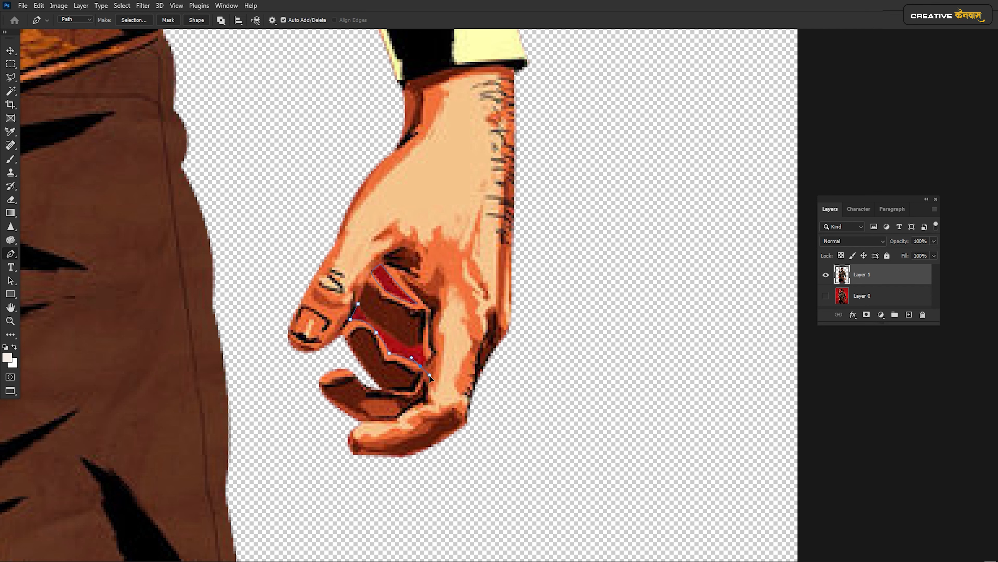
drag(358, 304, 360, 291)
Turn the gap paths into a selection, delete the enclosed red areas from Layer 1 and deselect
key(ctrl+0)
drag(495, 218, 471, 190)
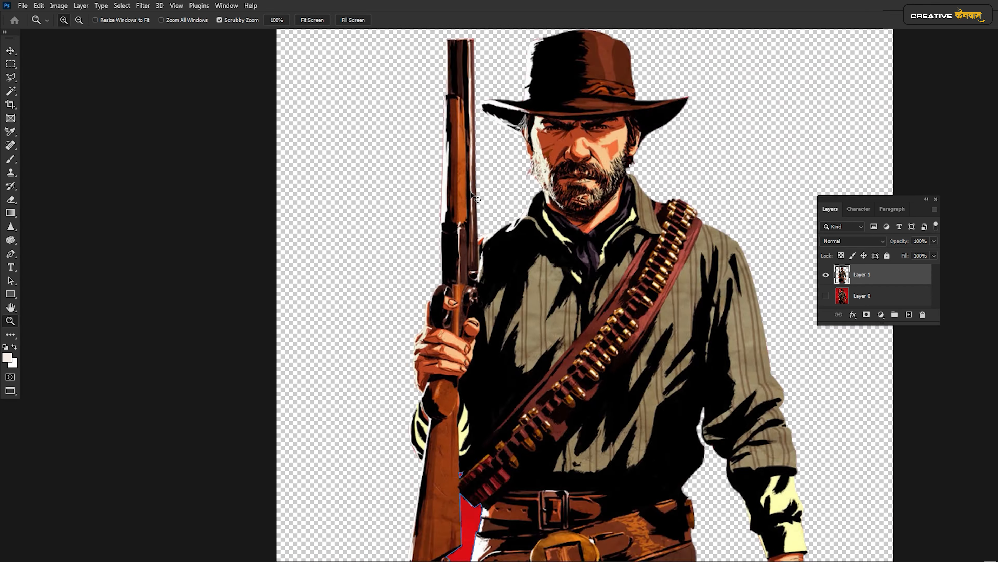
key(ctrl+0)
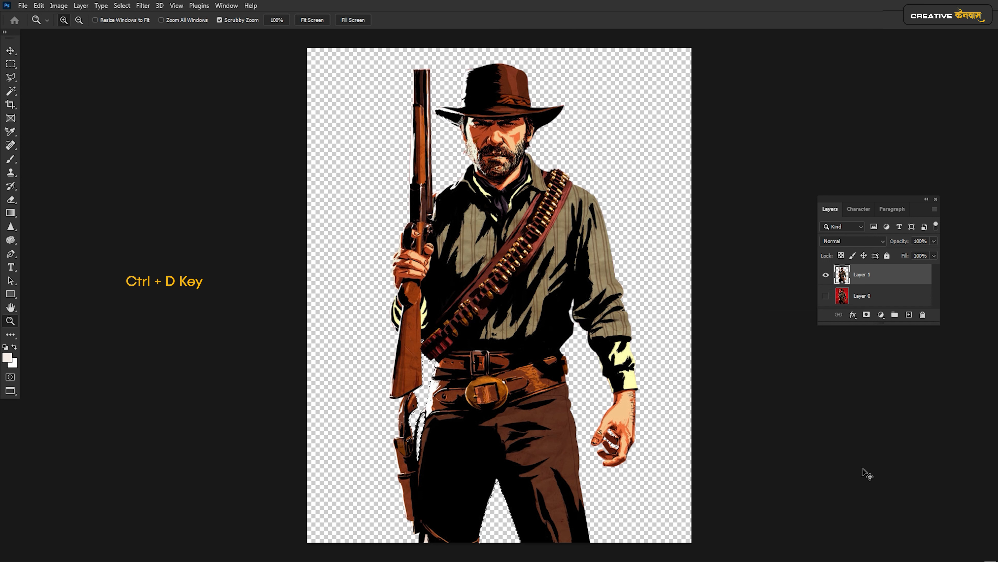
key(ctrl+d)
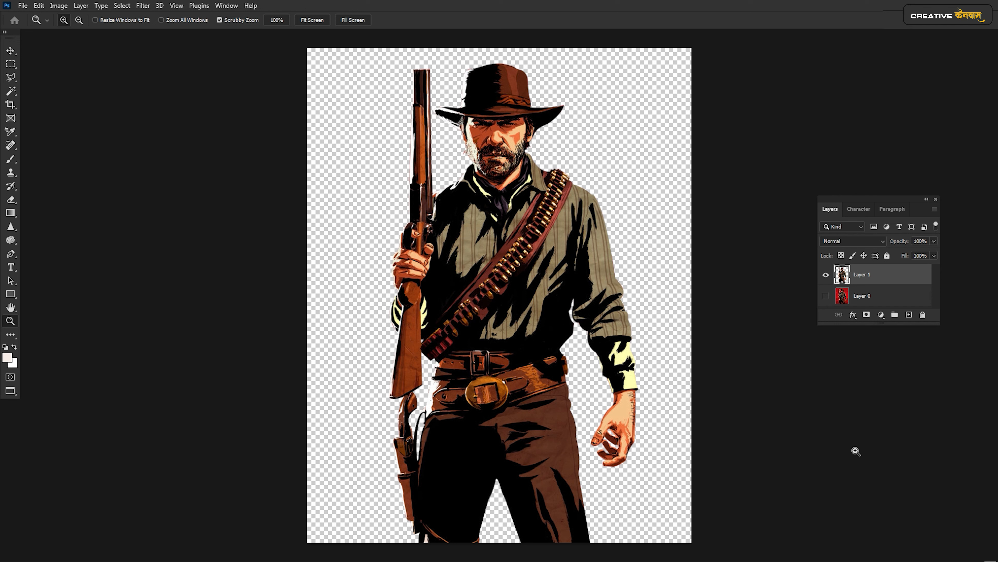
Compare the cutout with the original image by toggling the visibility of Layer 1 and Layer 0
click(825, 275)
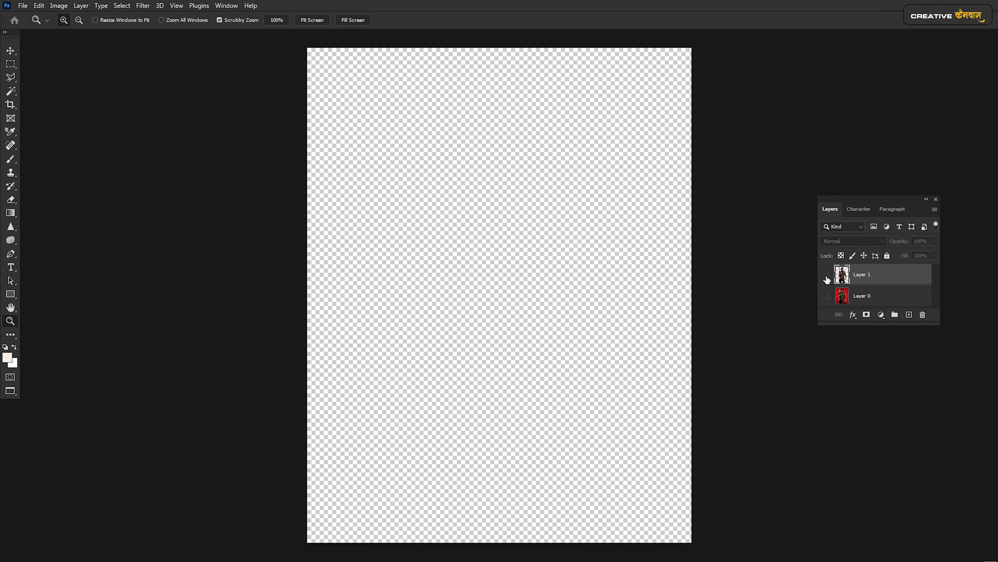
click(825, 295)
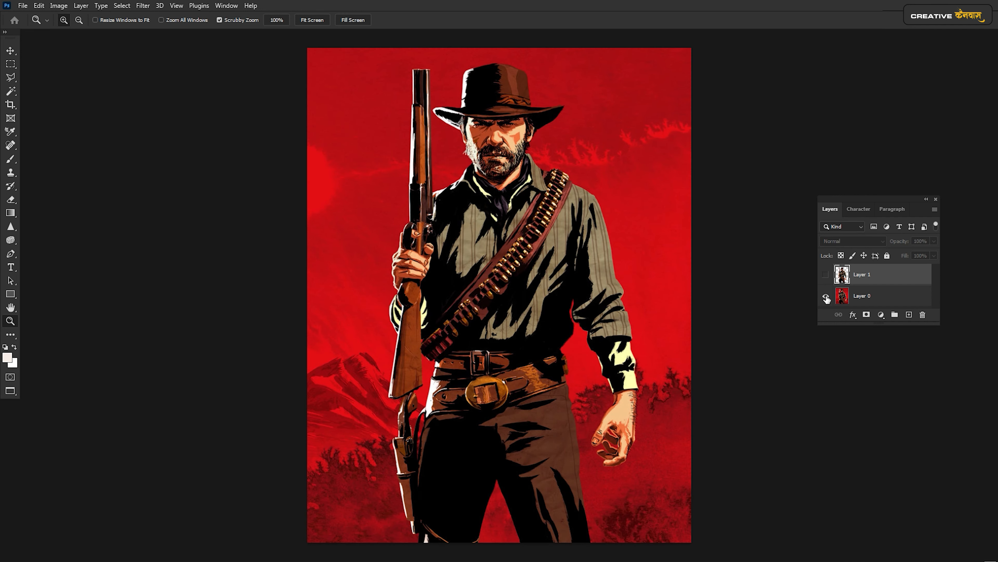
click(826, 295)
click(825, 275)
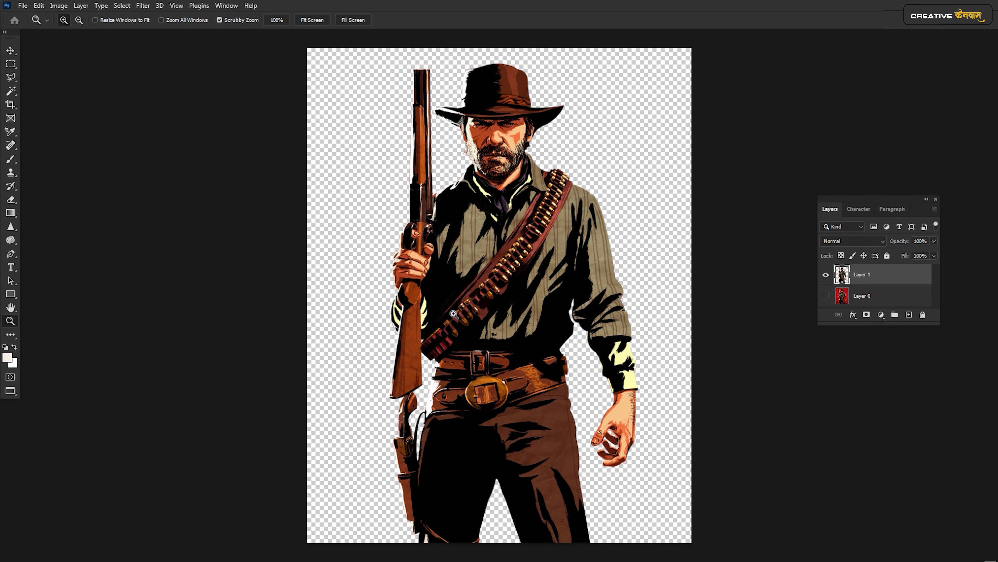
click(827, 295)
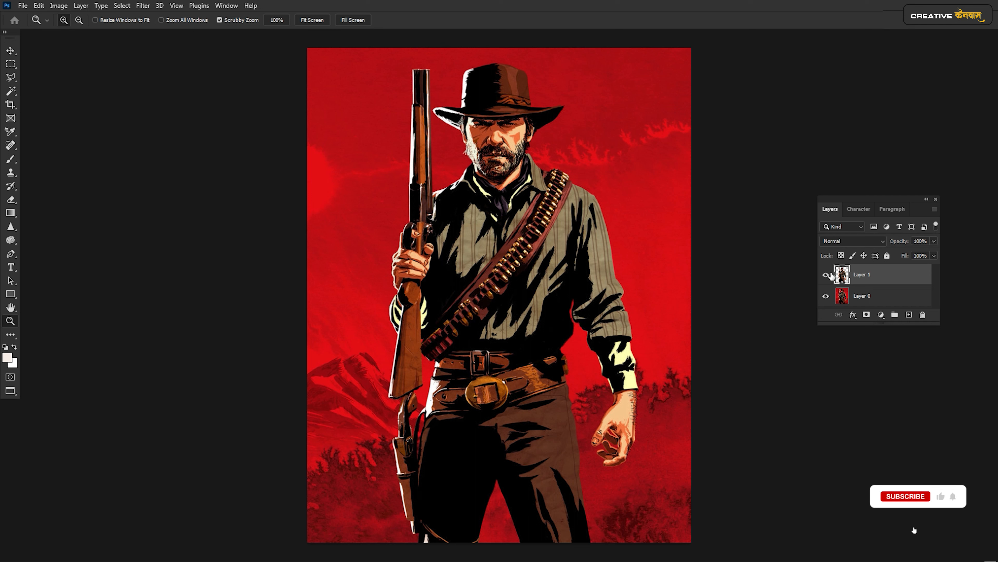
drag(827, 294, 827, 278)
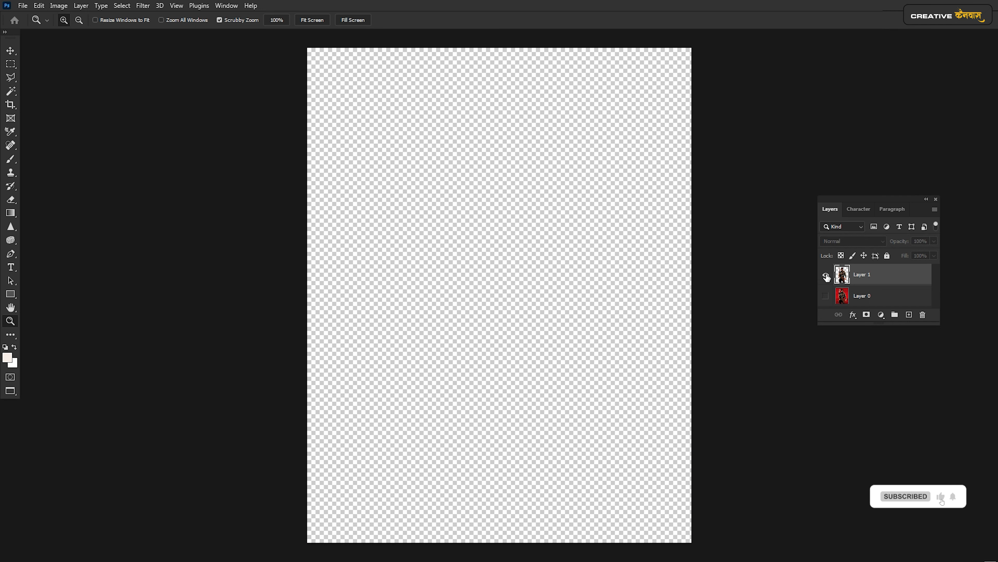
click(826, 275)
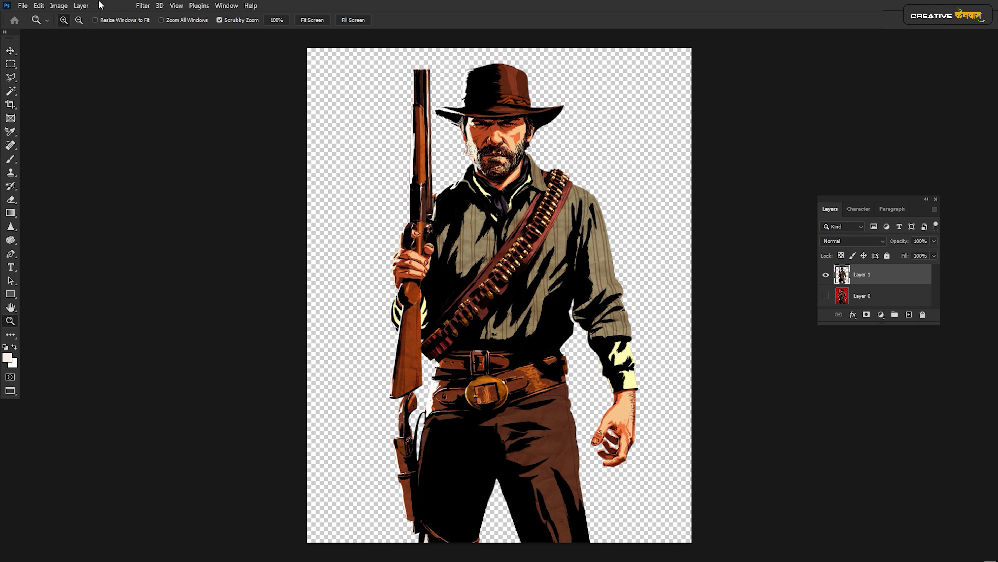
Export the cutout as a PNG with transparency at 100% scale and save it to the Desktop as Arthur
click(23, 5)
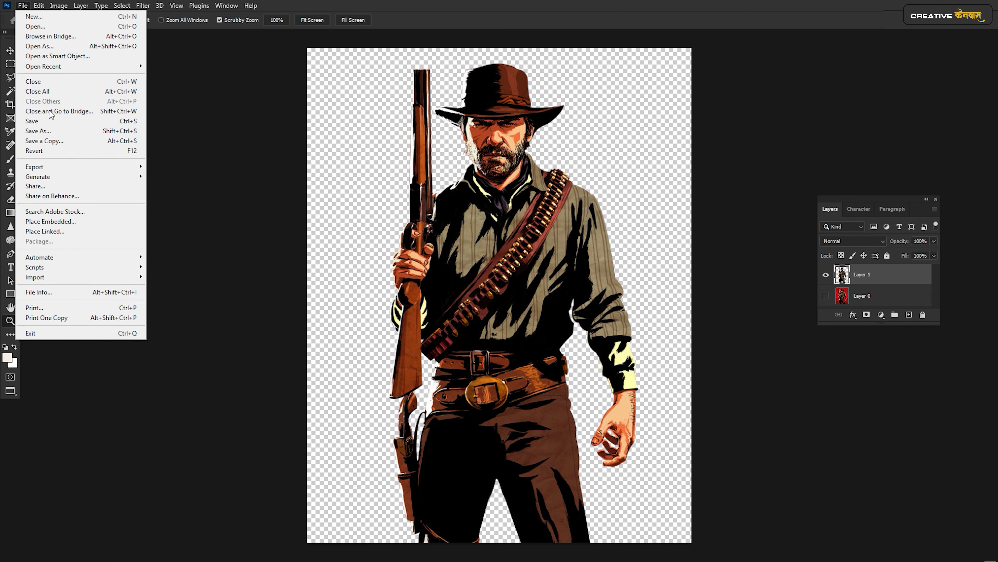
mouse_move(60, 163)
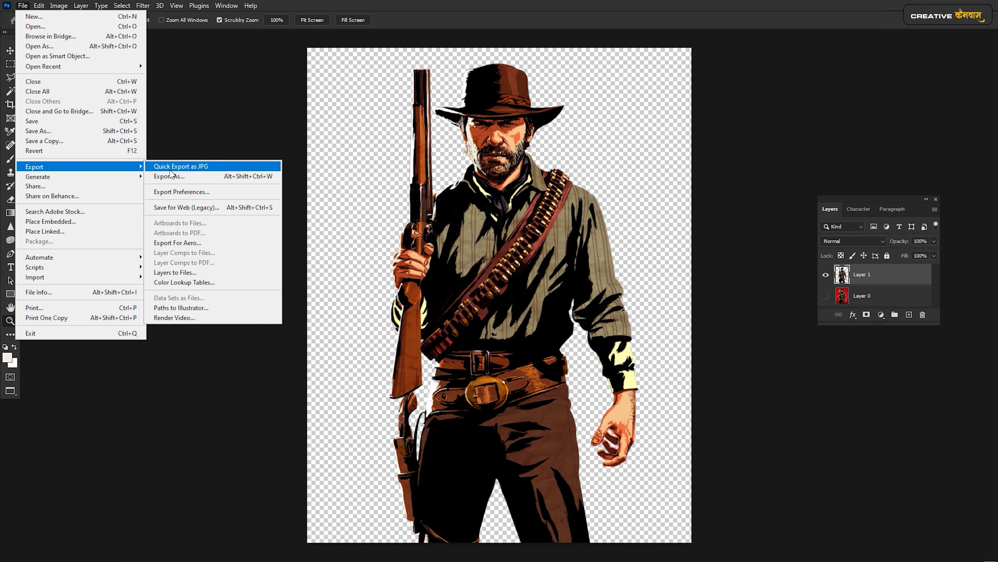
click(170, 178)
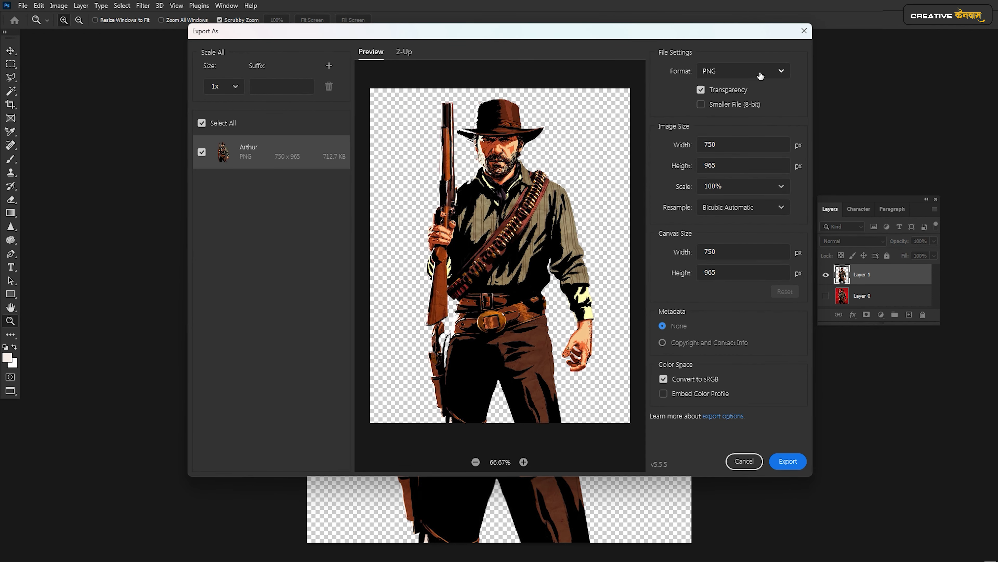
click(760, 75)
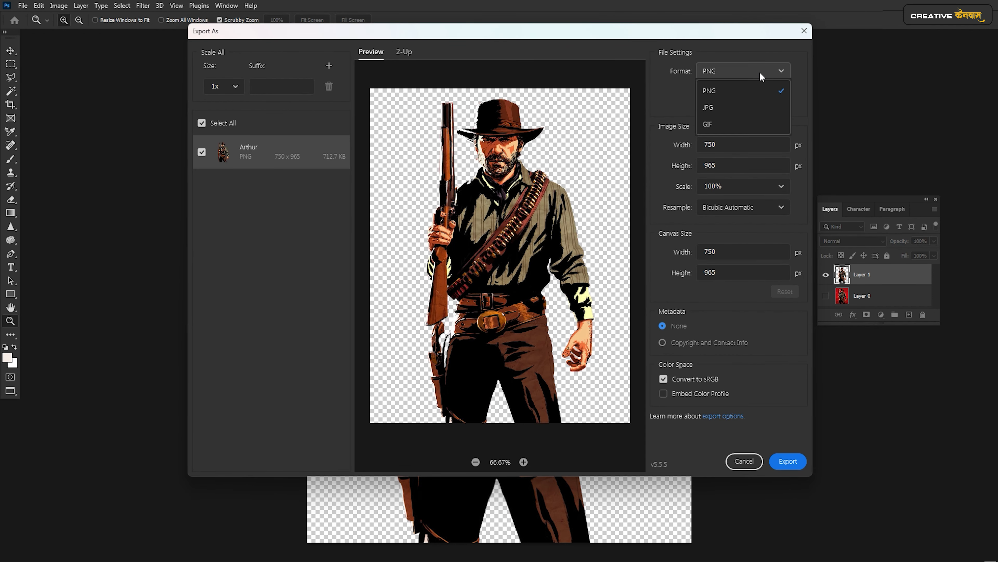
click(738, 89)
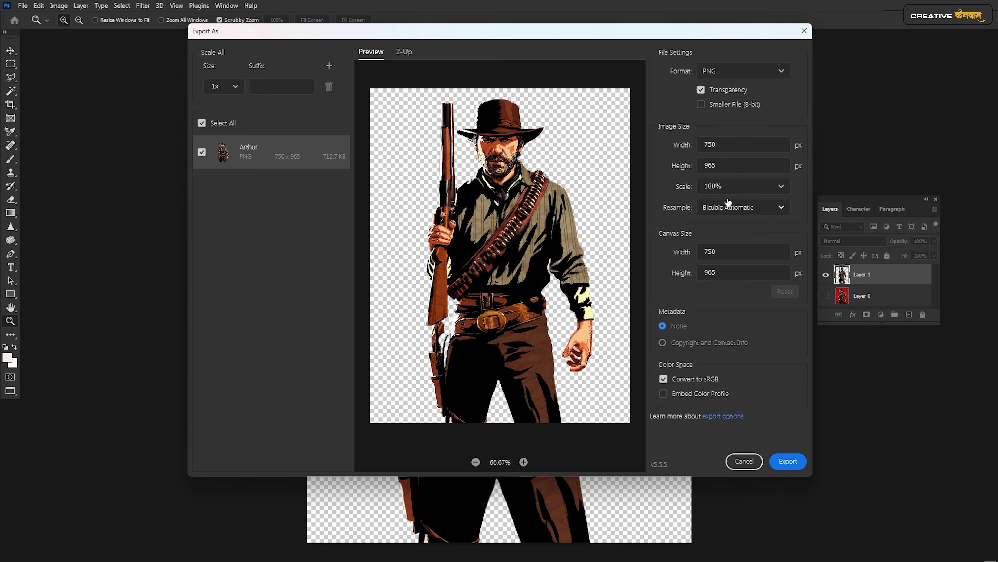
click(781, 186)
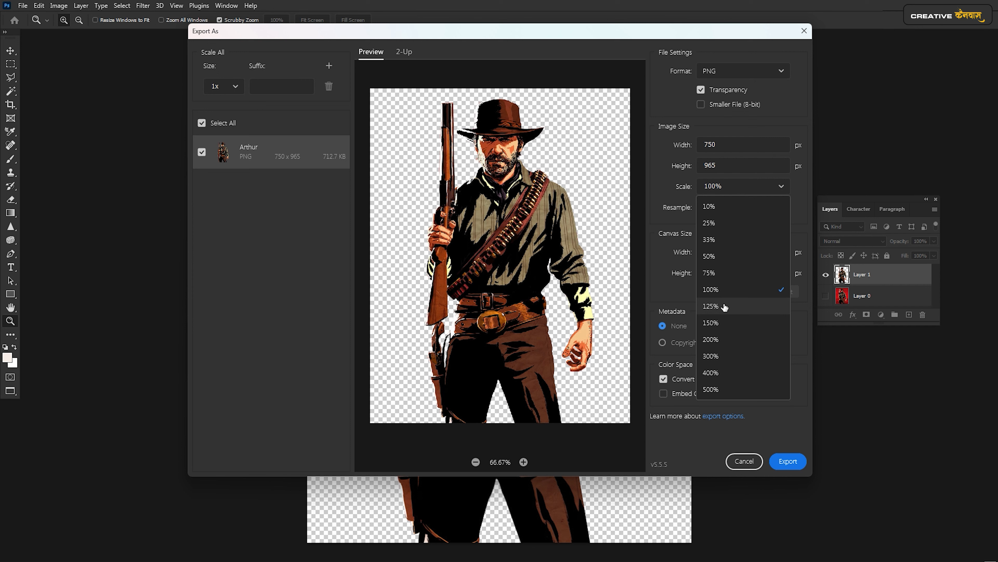
click(779, 187)
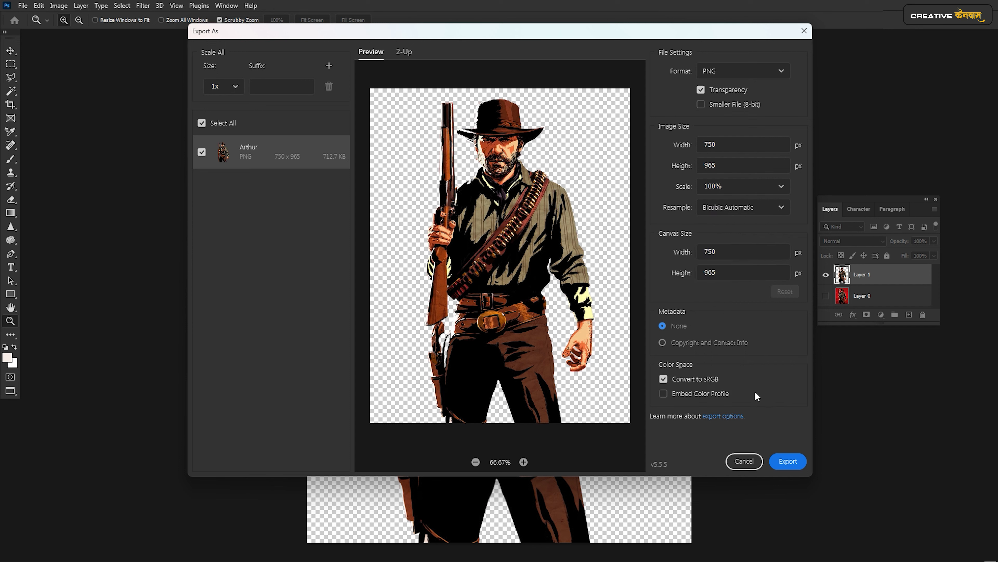
click(788, 461)
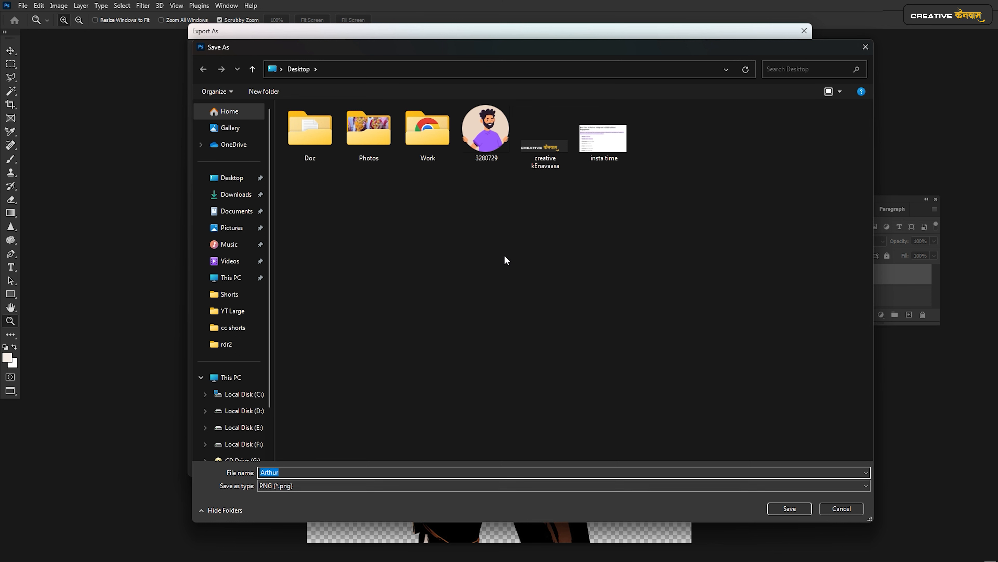
click(790, 509)
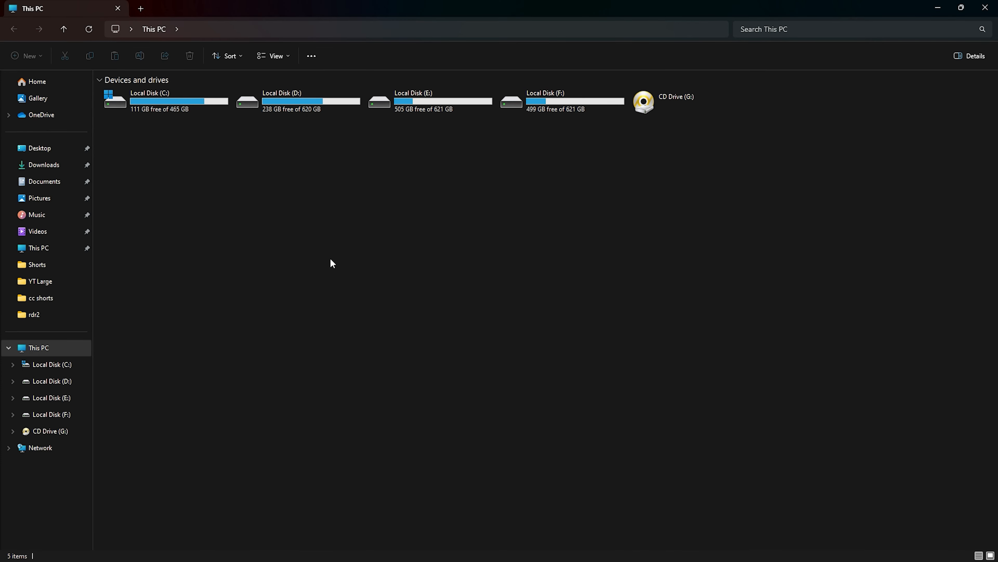
Switch to File Explorer and check the exported Arthur PNG in the Desktop folder
click(36, 148)
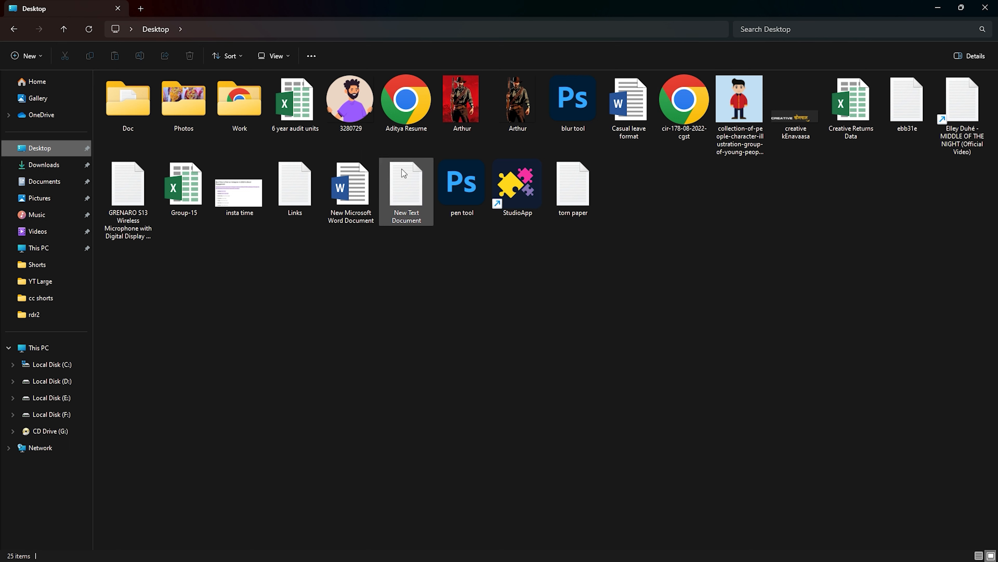
click(525, 95)
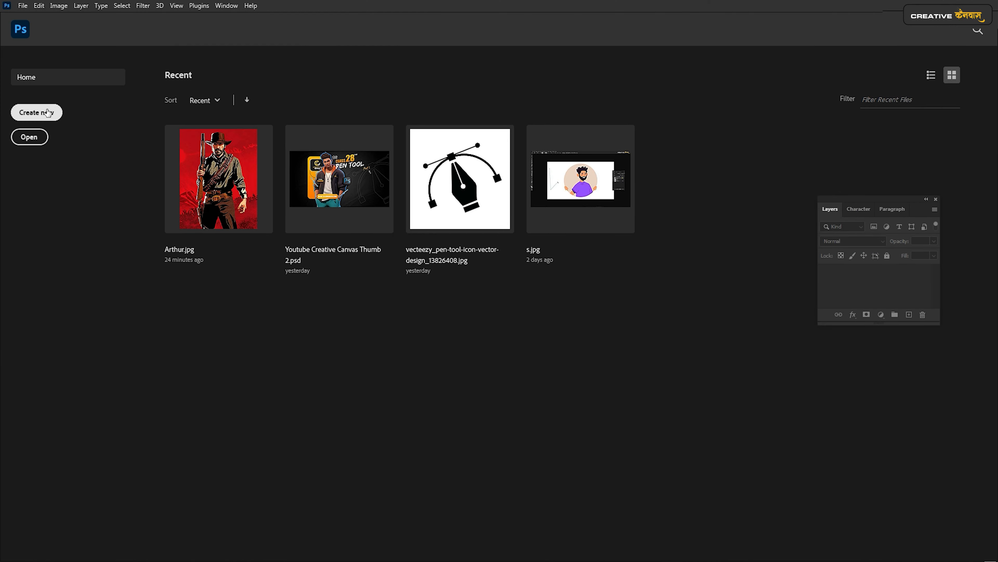
Switch to Photoshop and create a new blank document 1000 pixels wide and 600 pixels high
click(47, 113)
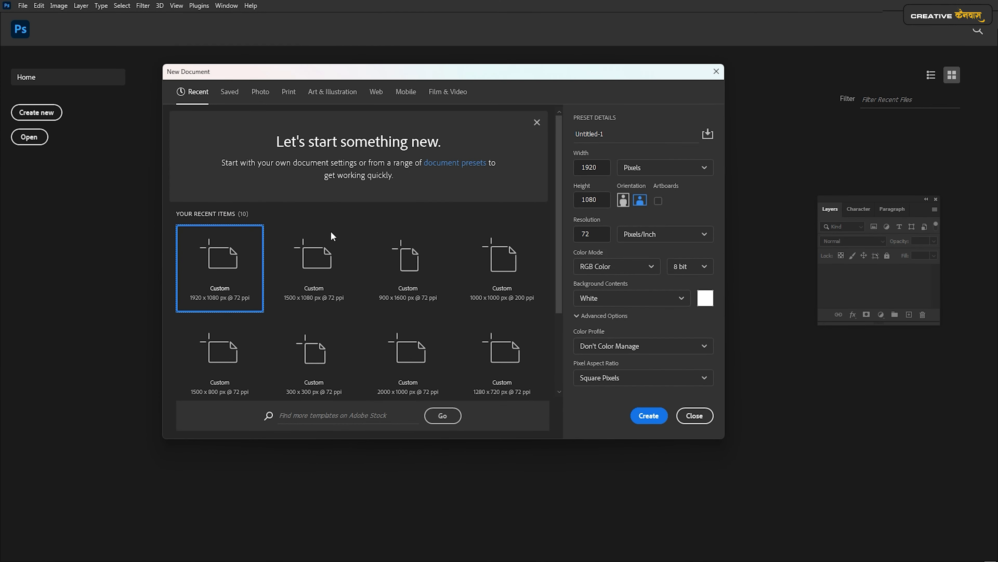
click(601, 167)
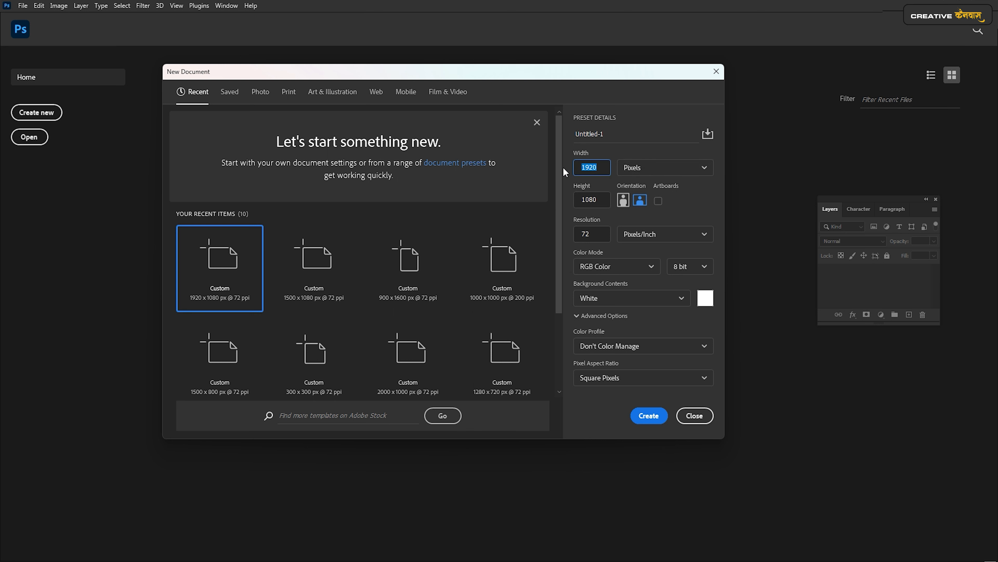
text(1000)
key(Tab)
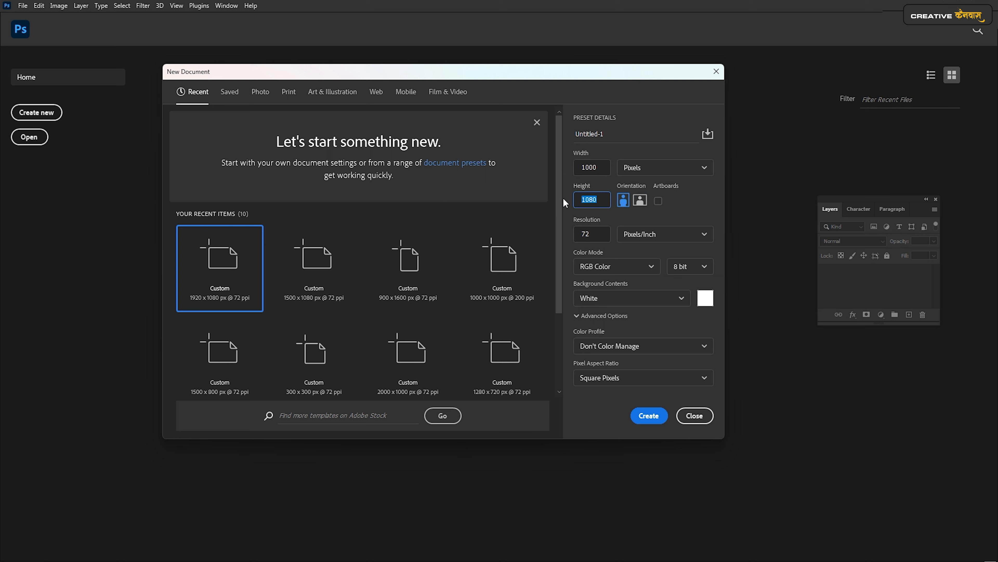
text(6)
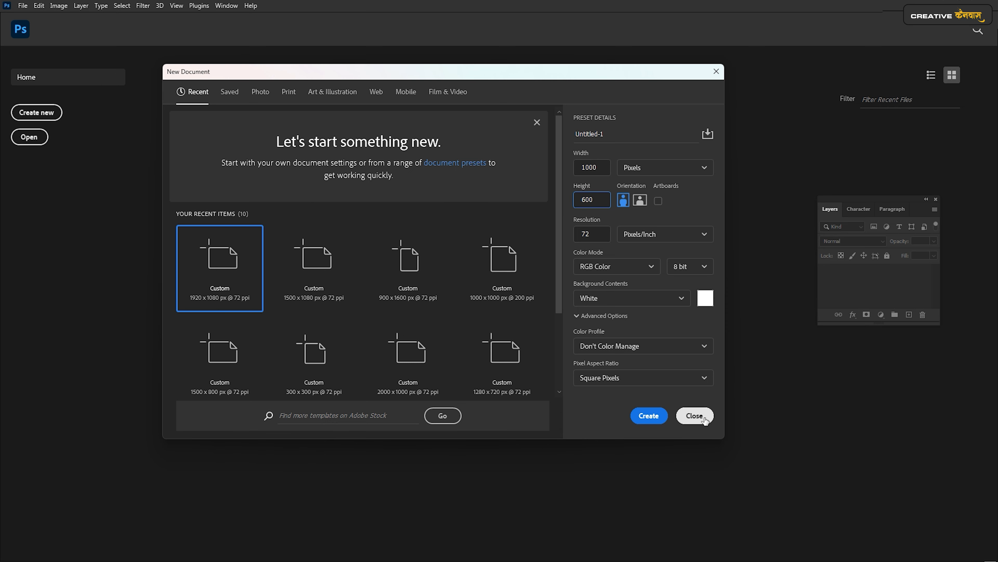
click(652, 416)
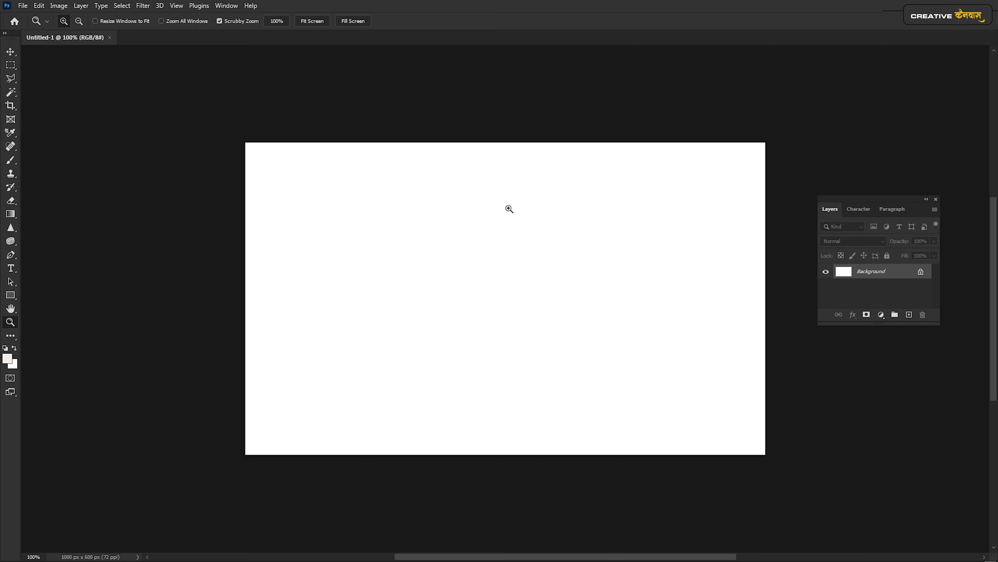
Place the transparent Arthur PNG from the Desktop folder into the new document at its default fitted size
mouse_move(612, 553)
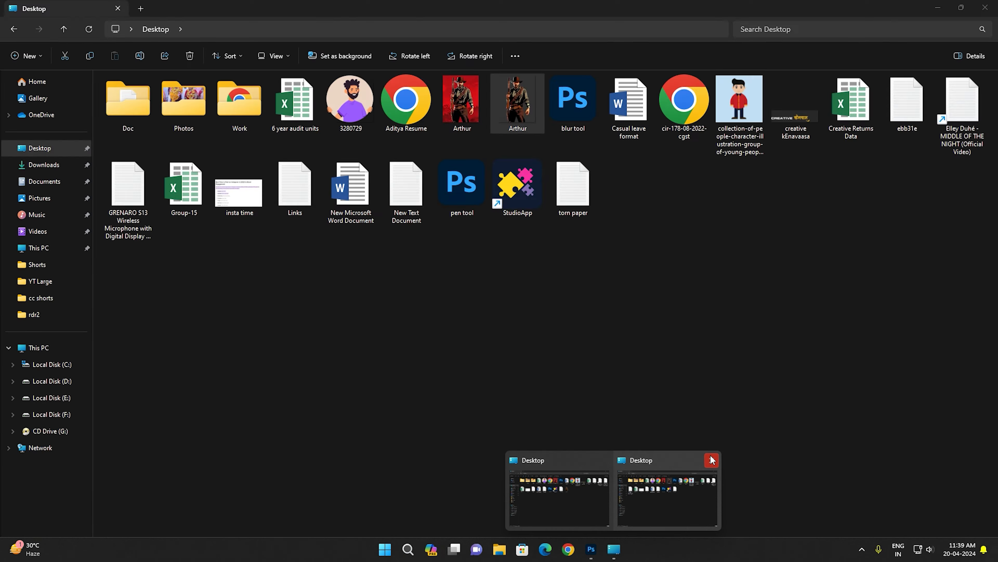
click(712, 459)
click(634, 489)
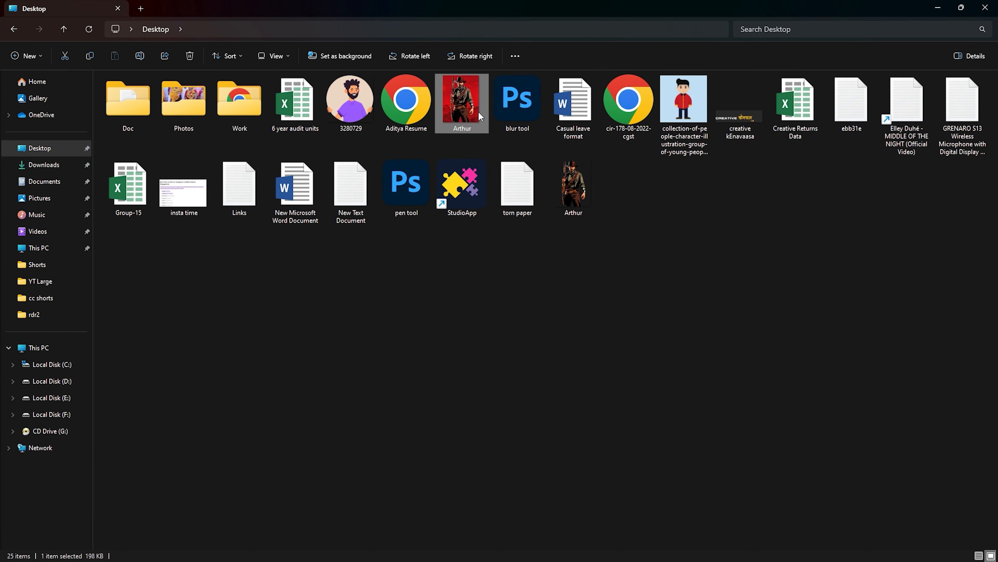
click(575, 188)
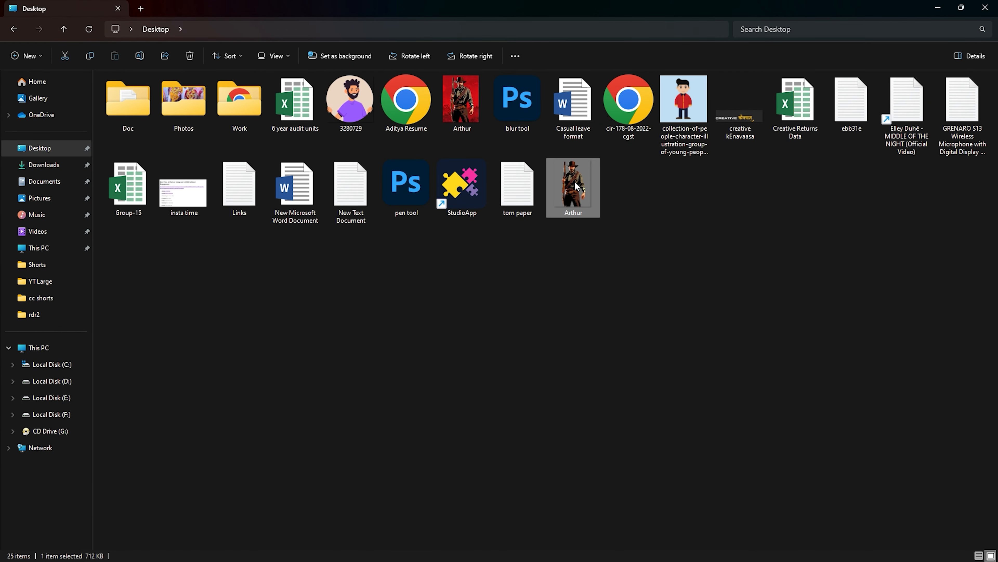
drag(575, 189, 311, 344)
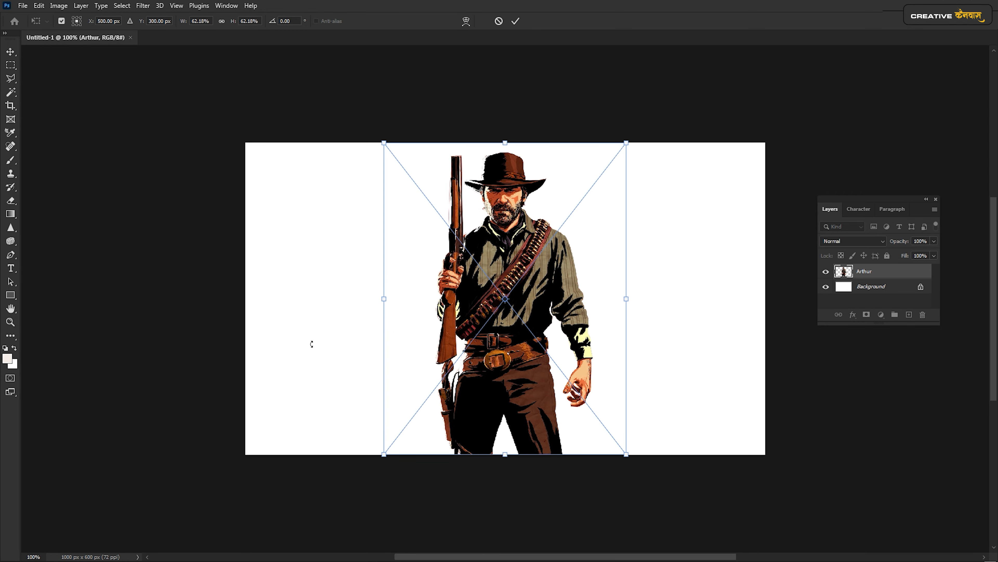
key(Return)
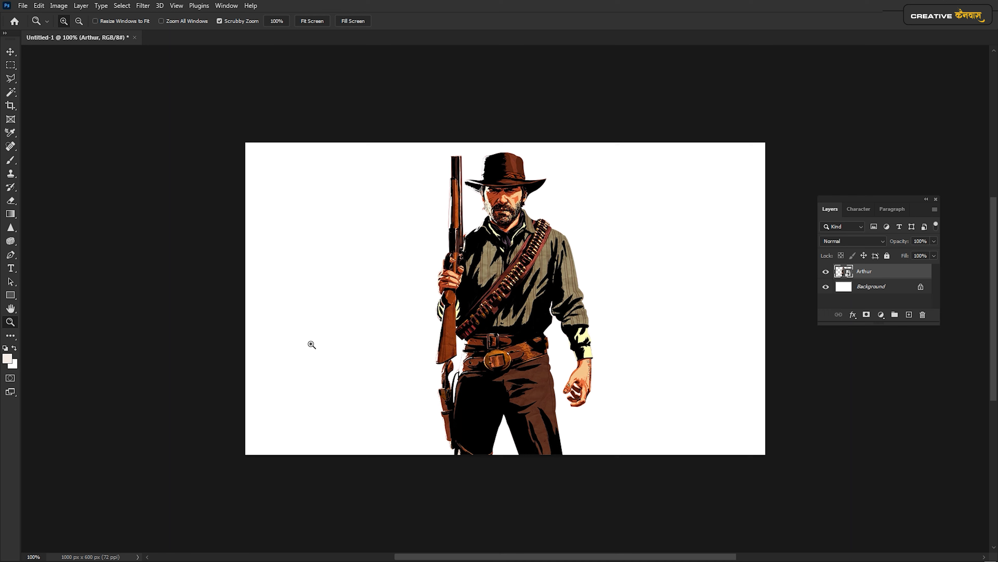